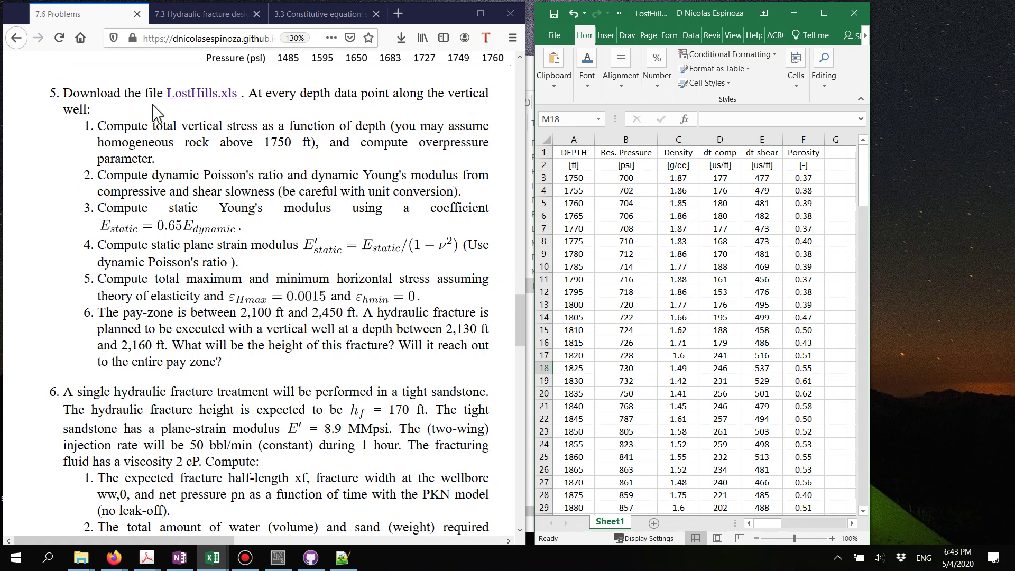
- Open problem 5's LostHills.xls download link in a new Firefox tab
{"action": "right_click", "coordinate": [202, 96]}
{"action": "left_click", "coordinate": [279, 105]}
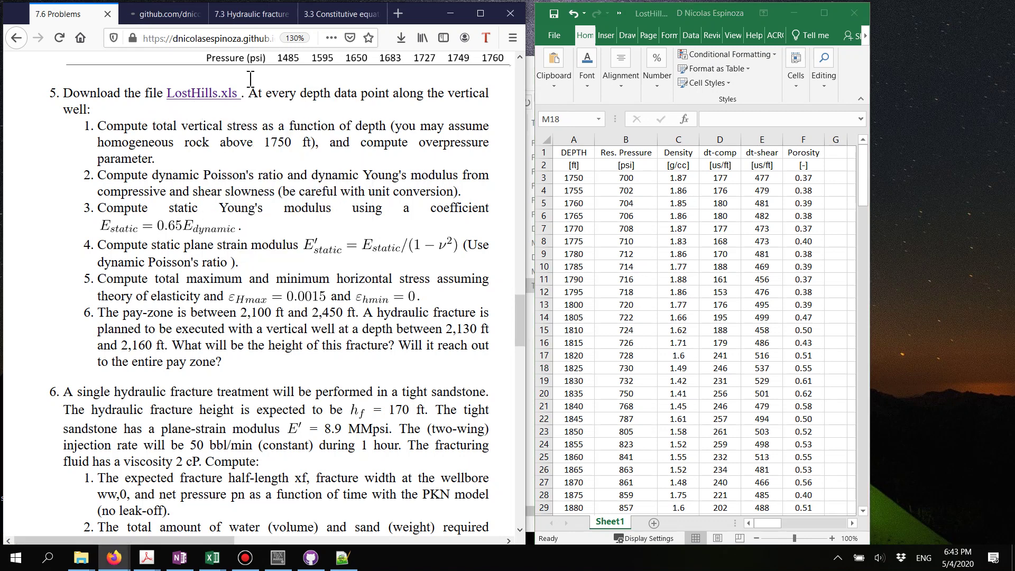
- Download LostHills.xlsx from its GitHub file page
{"action": "left_click", "coordinate": [164, 14]}
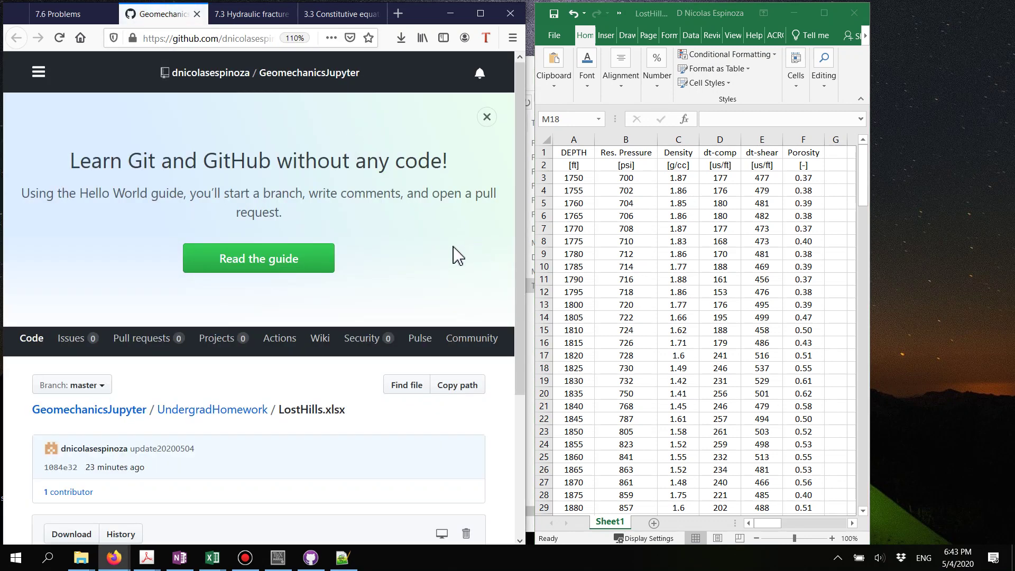
{"action": "scroll", "coordinate": [473, 306], "scroll_direction": "down", "scroll_amount": 3}
{"action": "scroll", "coordinate": [468, 305], "scroll_direction": "down", "scroll_amount": 1}
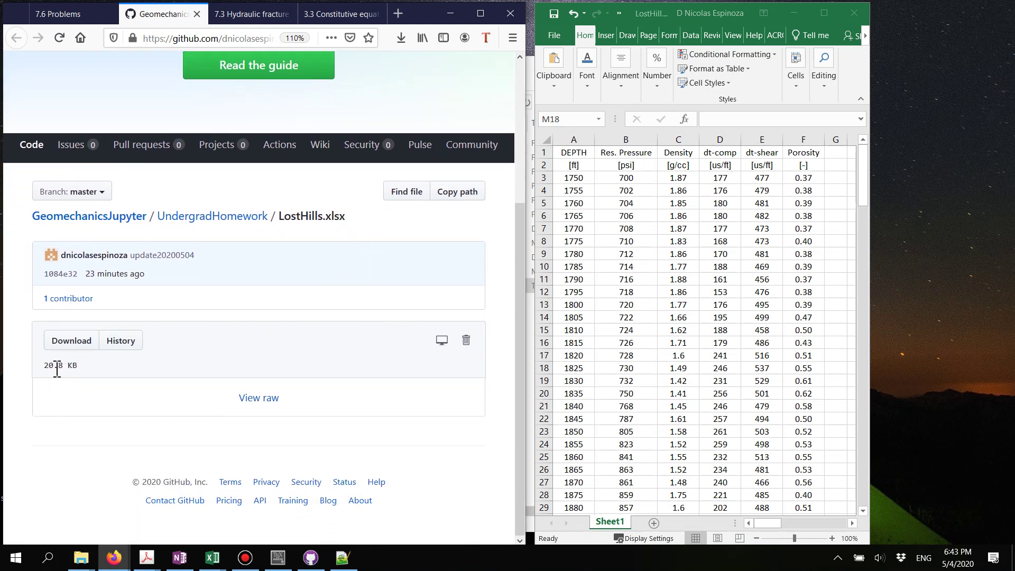
{"action": "left_click", "coordinate": [72, 345]}
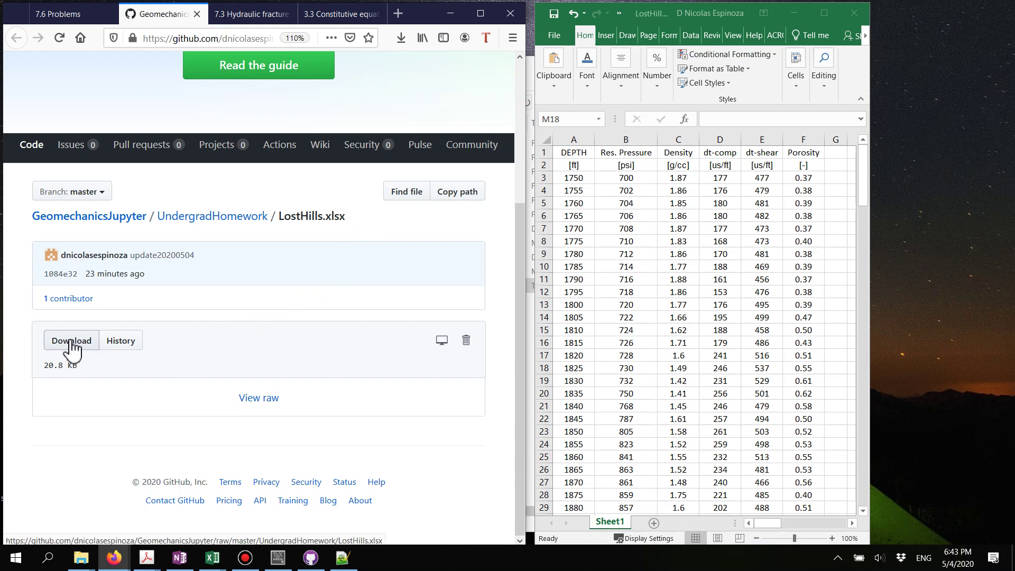
- Browse the UndergradHomework folder's files, glance at the opened workbook, and return to the problem set
{"action": "left_click", "coordinate": [239, 218]}
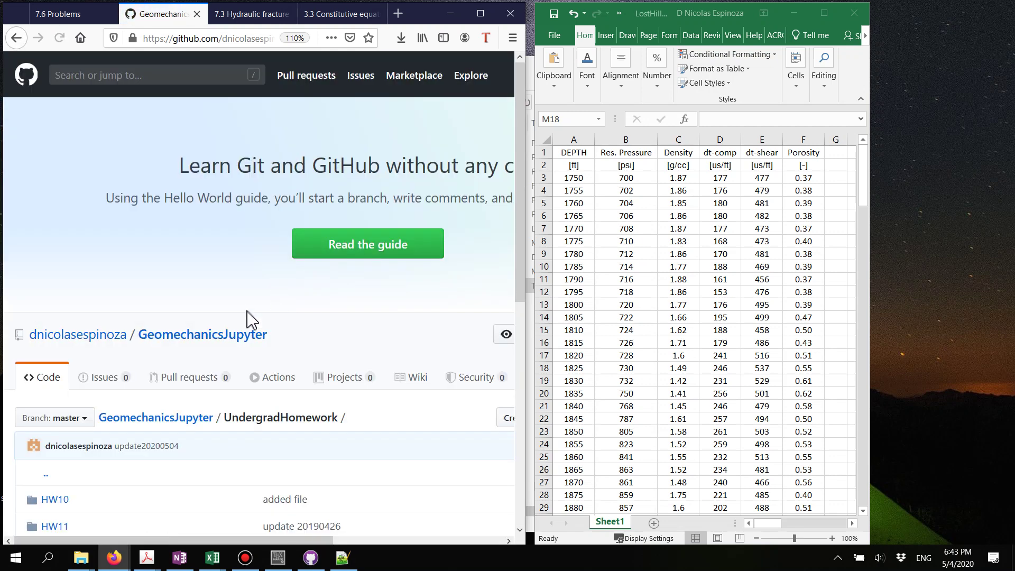
{"action": "scroll", "coordinate": [249, 320], "scroll_direction": "down", "scroll_amount": 5}
{"action": "scroll", "coordinate": [227, 316], "scroll_direction": "down", "scroll_amount": 2}
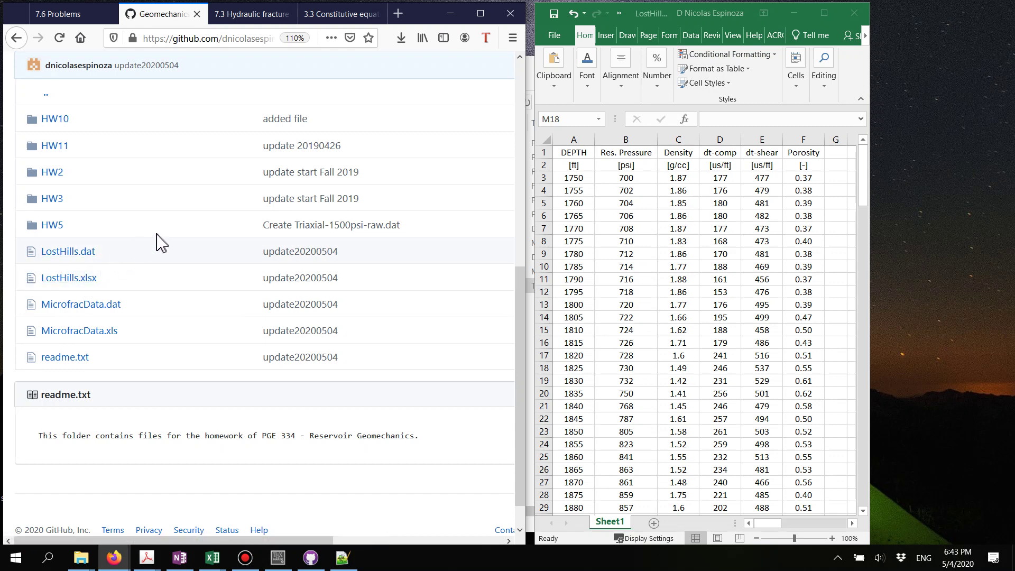
{"action": "left_click", "coordinate": [658, 196]}
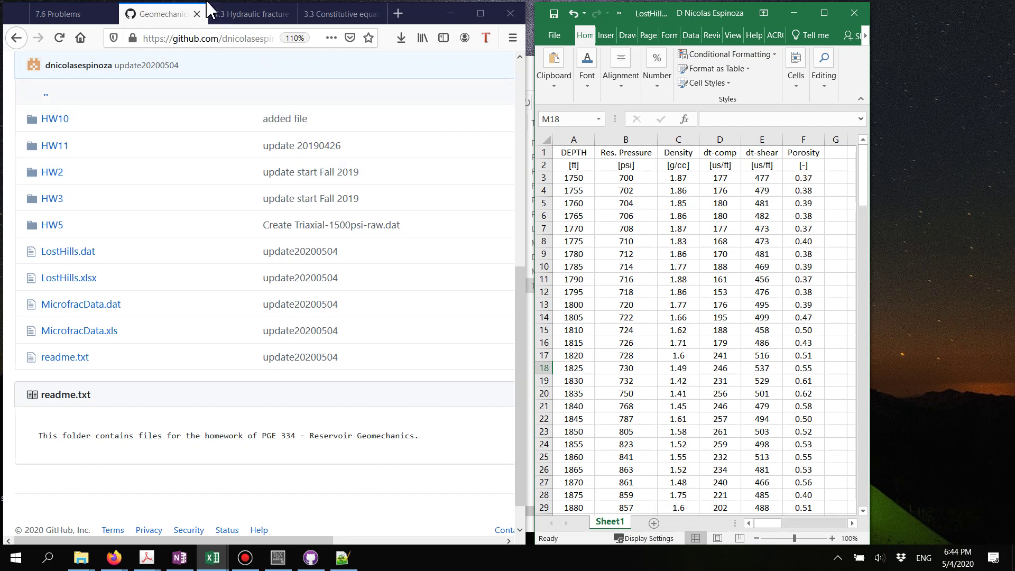
{"action": "left_click", "coordinate": [245, 20]}
{"action": "left_click", "coordinate": [79, 19]}
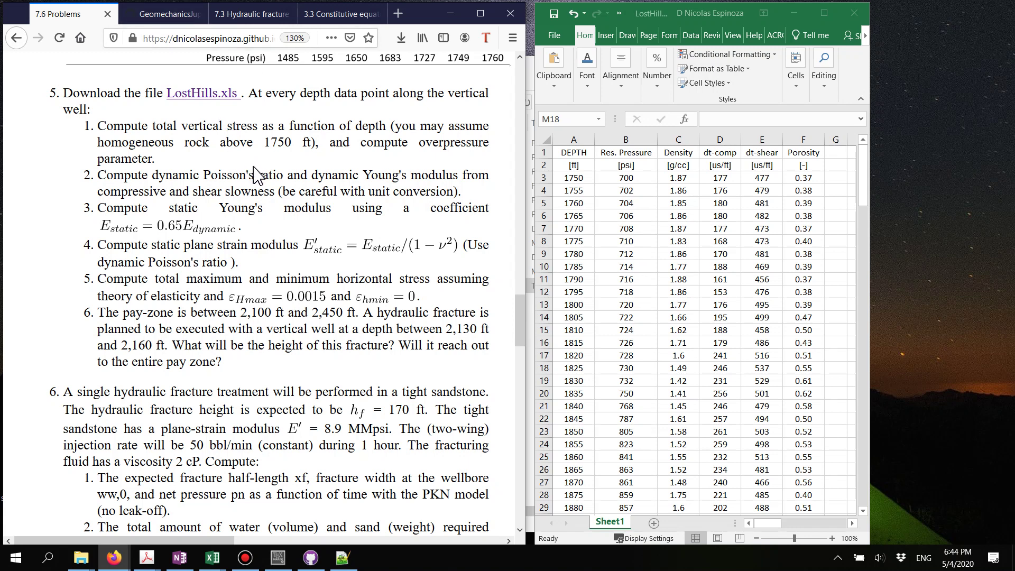
- Read through section 7.3.4's stress-log workflow in the 7.3 Hydraulic fracture page
{"action": "left_click", "coordinate": [244, 21]}
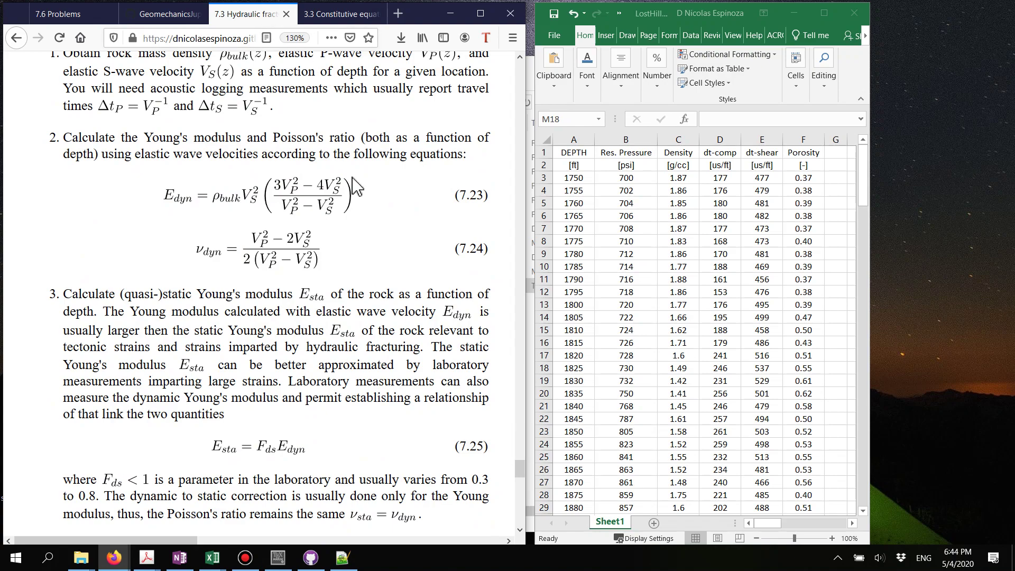
{"action": "scroll", "coordinate": [357, 188], "scroll_direction": "up", "scroll_amount": 5}
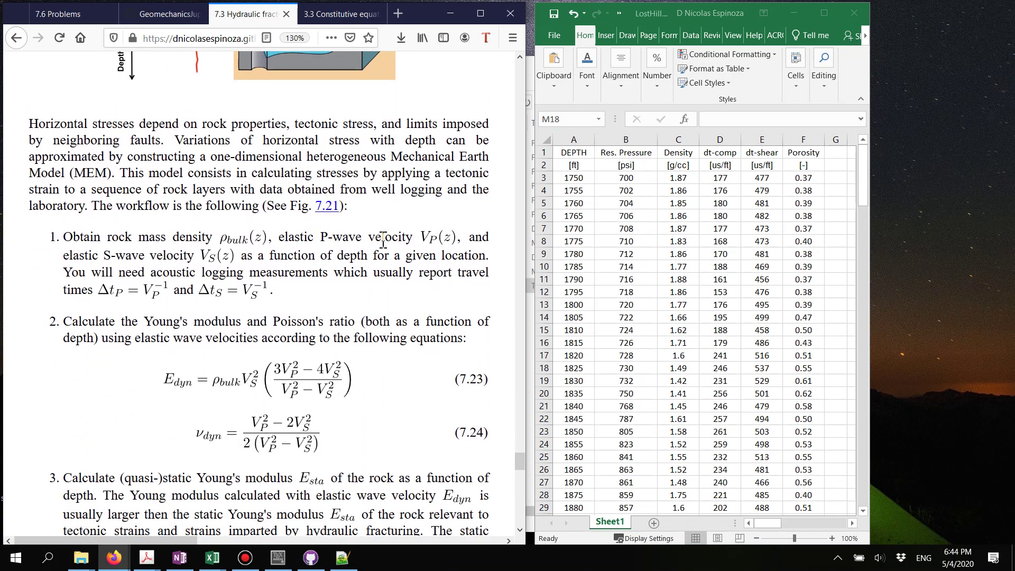
{"action": "scroll", "coordinate": [383, 242], "scroll_direction": "up", "scroll_amount": 10}
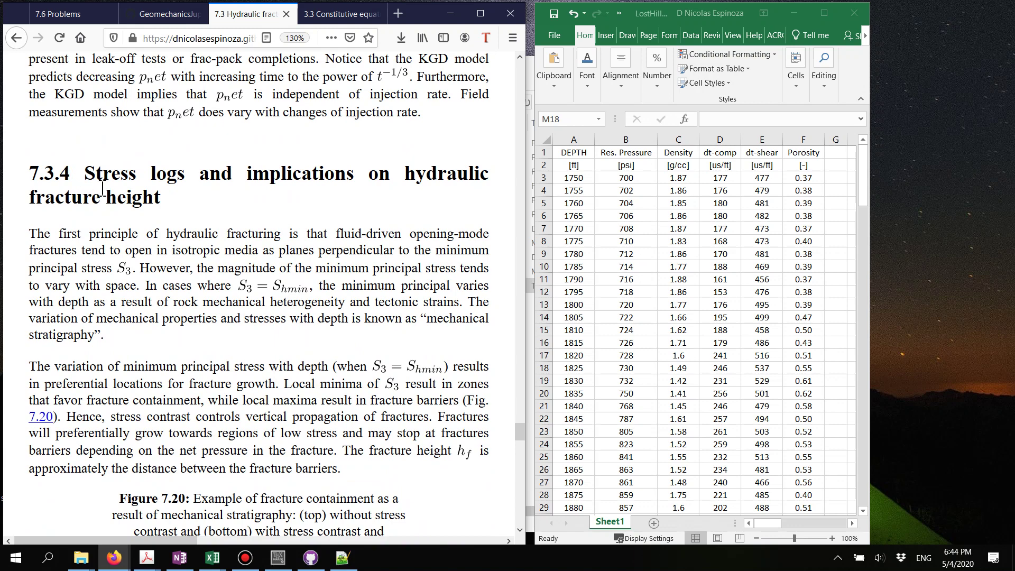
{"action": "scroll", "coordinate": [267, 234], "scroll_direction": "down", "scroll_amount": 15}
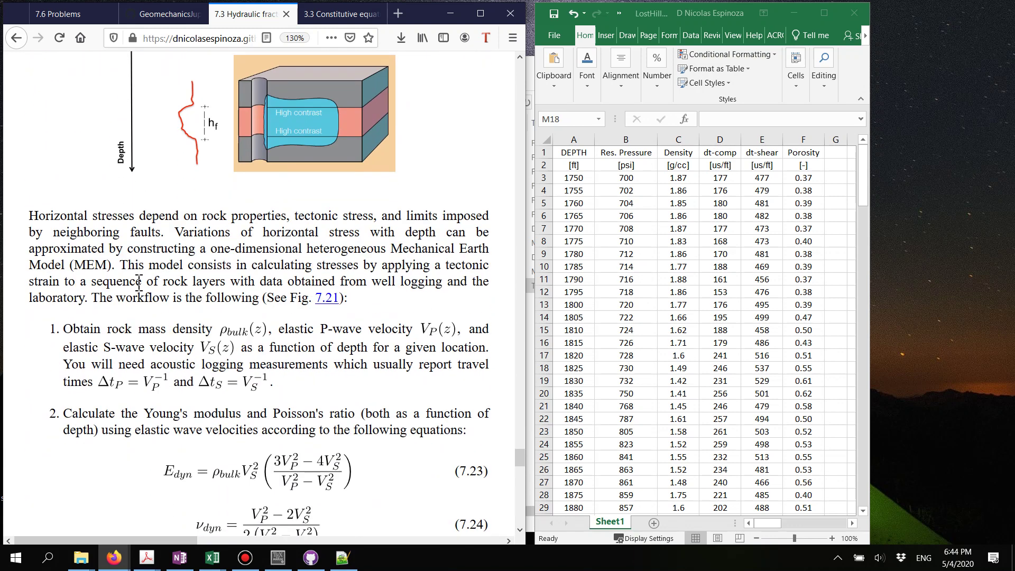
{"action": "scroll", "coordinate": [139, 283], "scroll_direction": "down", "scroll_amount": 3}
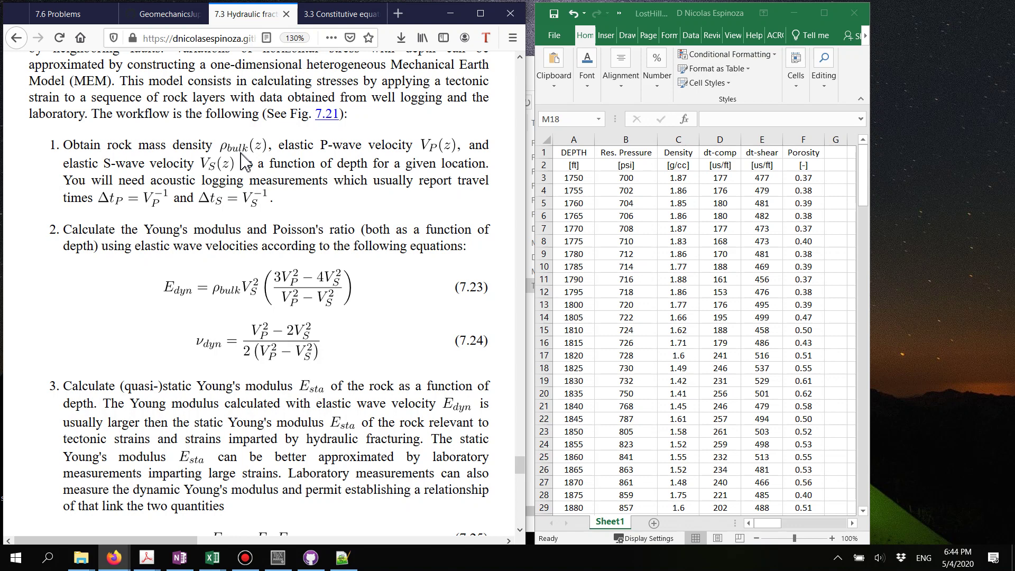
- Close the GeomechanicsJupyter GitHub tab and go back to the 7.6 Problems page
{"action": "left_click", "coordinate": [159, 14]}
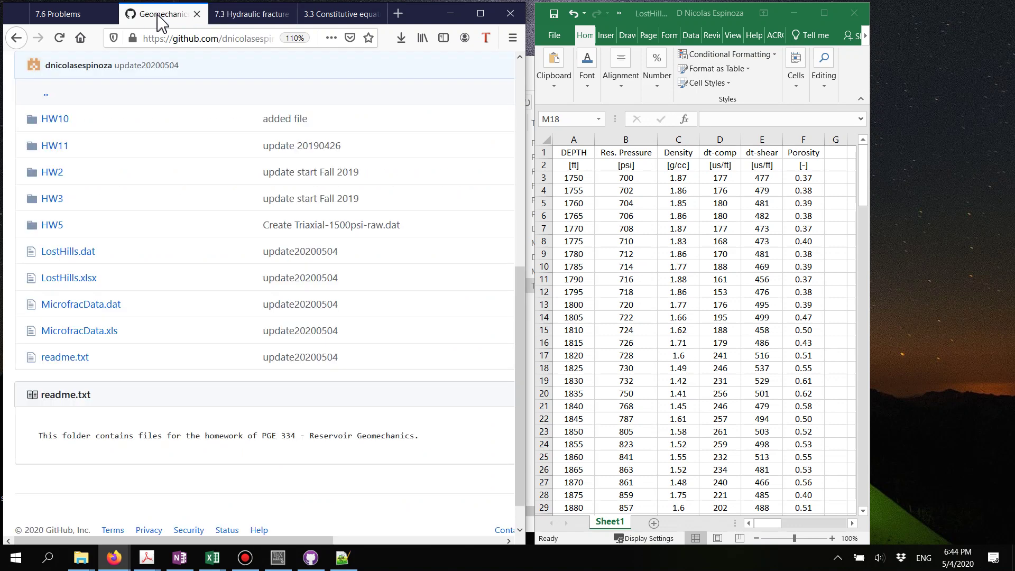
{"action": "left_click", "coordinate": [197, 14]}
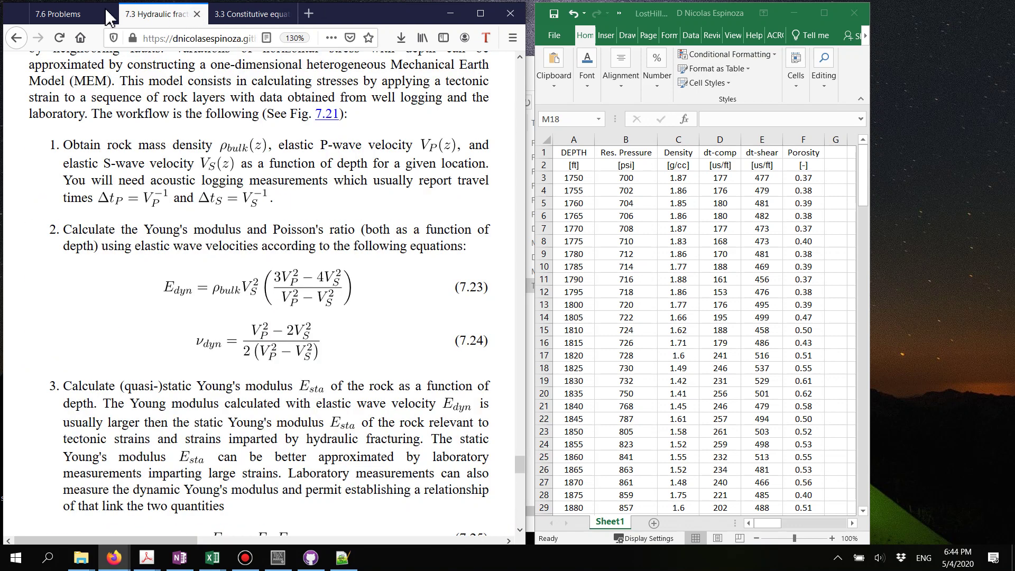
{"action": "left_click", "coordinate": [74, 20]}
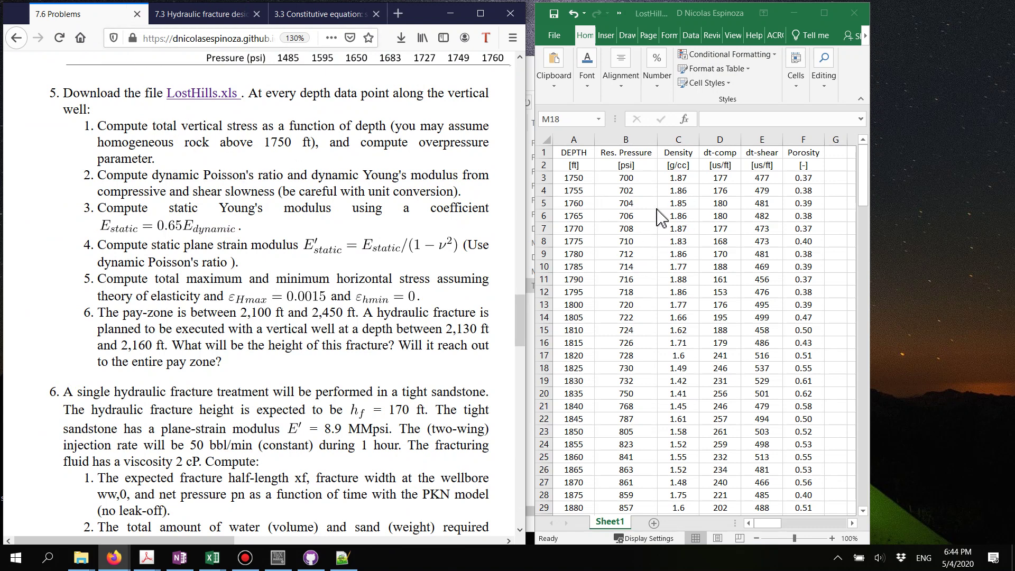
- Widen the Excel window to reveal columns H through J
{"action": "left_click", "coordinate": [750, 227]}
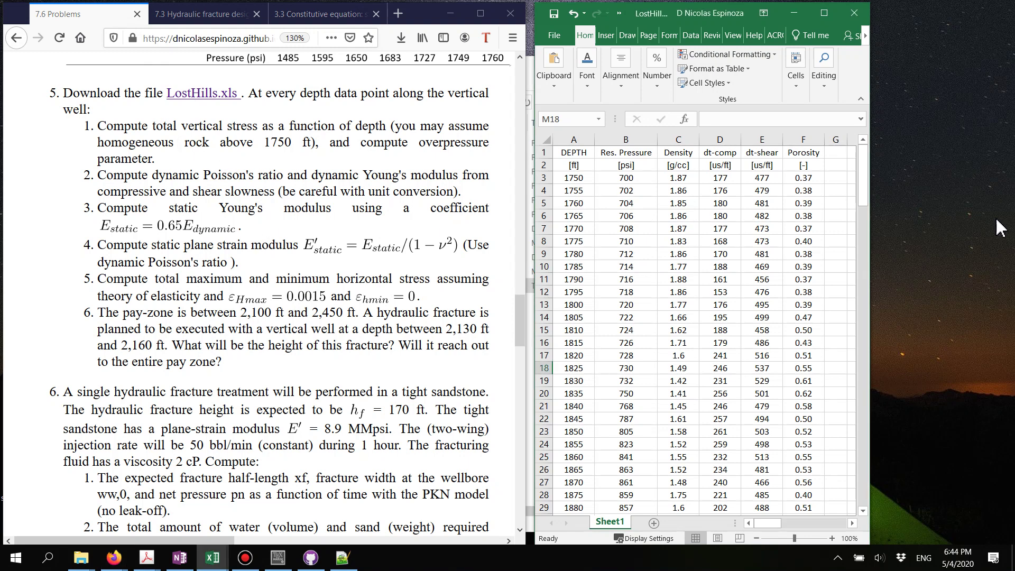
{"action": "left_click", "coordinate": [874, 157]}
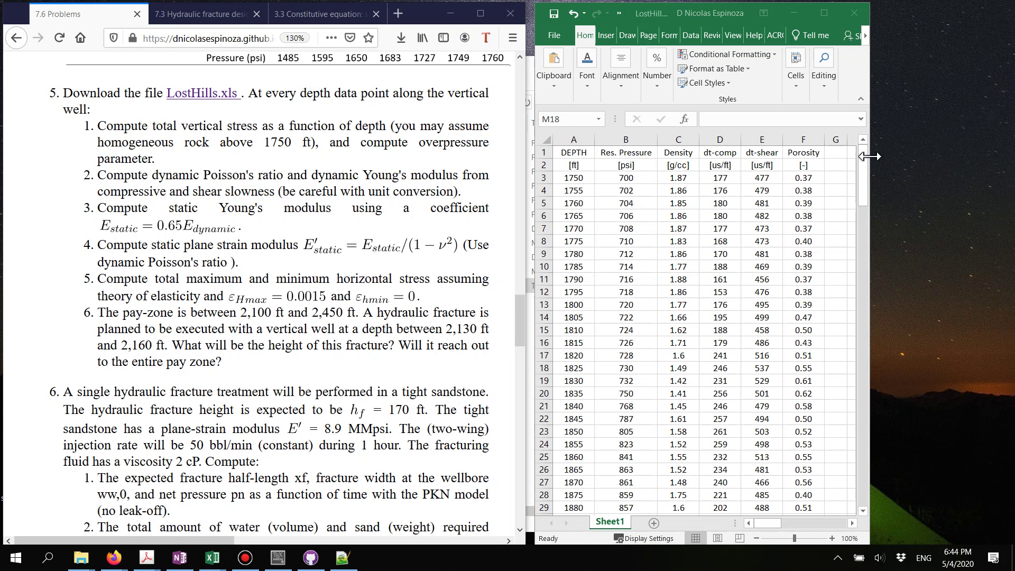
{"action": "left_click_drag", "start_coordinate": [873, 157], "coordinate": [972, 156]}
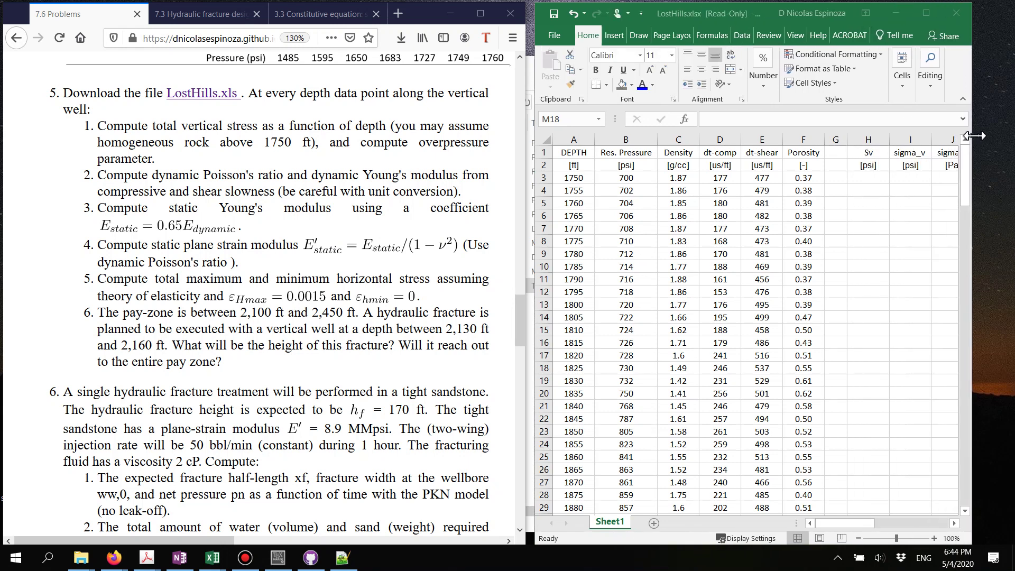
- Color the text of columns H through T blue, then select cell H3
{"action": "left_click", "coordinate": [876, 139]}
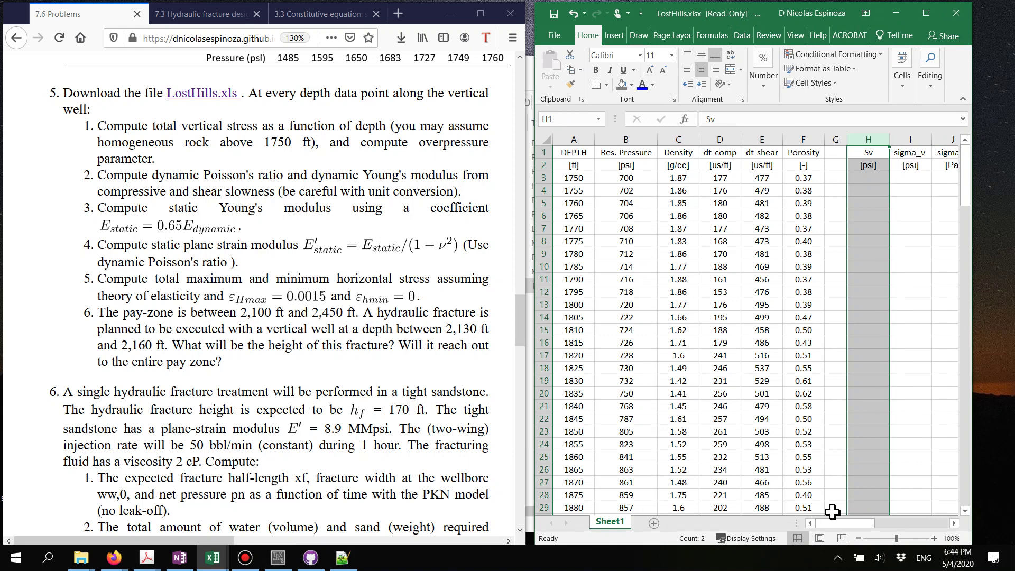
{"action": "left_click_drag", "start_coordinate": [852, 523], "coordinate": [953, 519]}
{"action": "left_click", "coordinate": [937, 140], "text": "shift"}
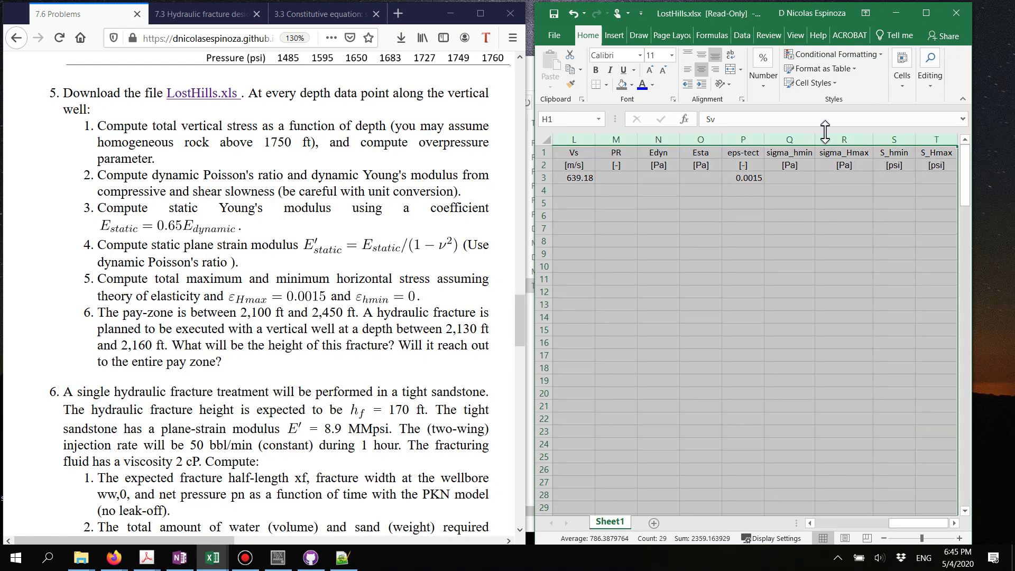
{"action": "left_click", "coordinate": [642, 86]}
{"action": "scroll", "coordinate": [923, 375], "scroll_direction": "left", "scroll_amount": 5}
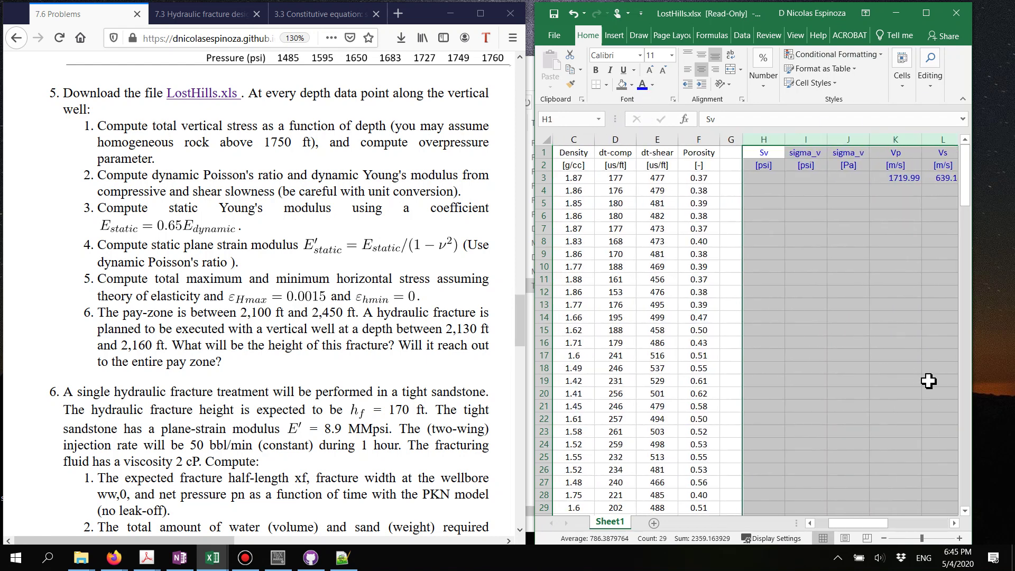
{"action": "left_click", "coordinate": [656, 204]}
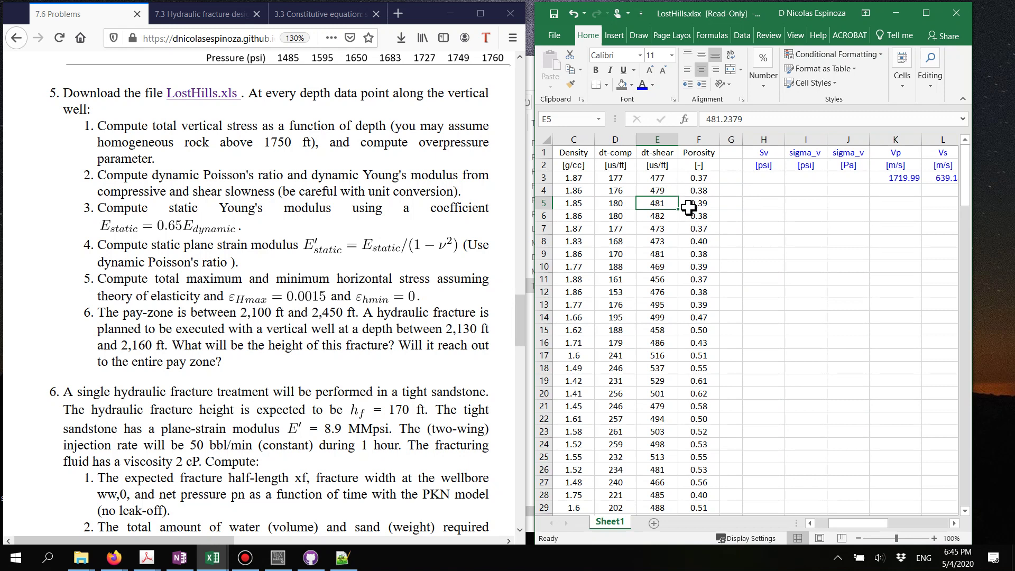
{"action": "left_click", "coordinate": [768, 178]}
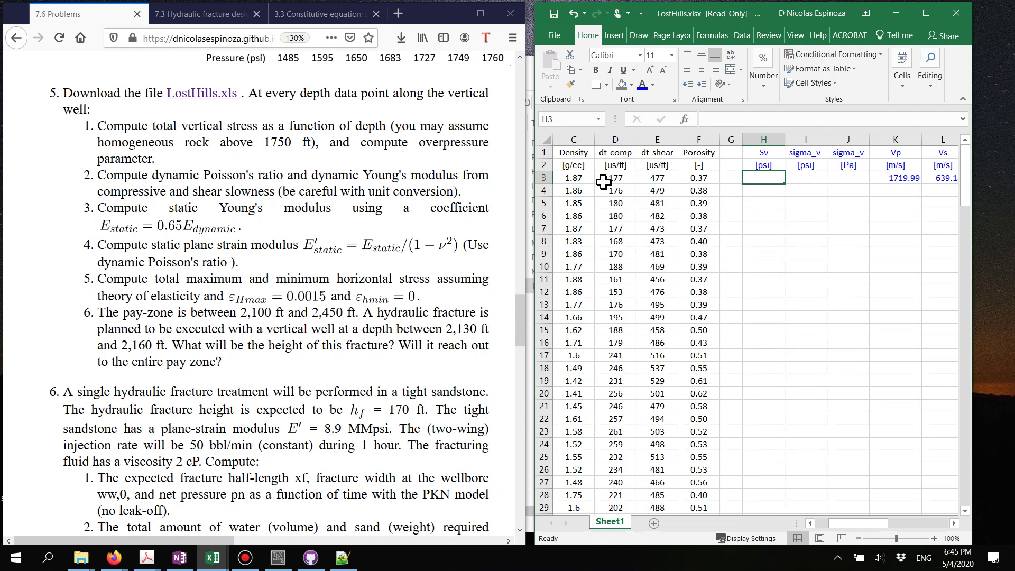
{"action": "left_click", "coordinate": [577, 179]}
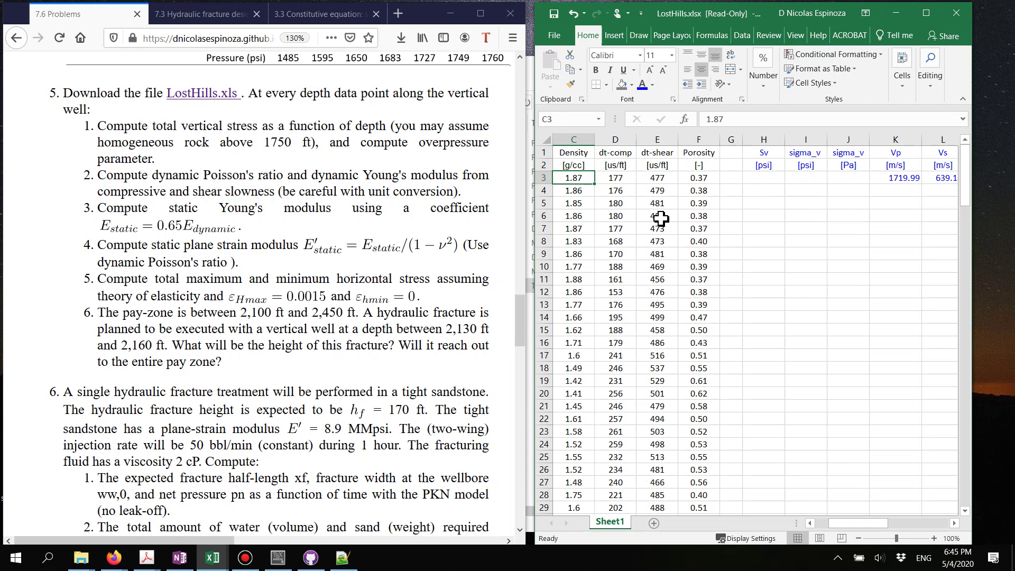
- Enter the Sv formula =1*1.87/2.3*A3 in cell H3
{"action": "key", "text": "Home"}
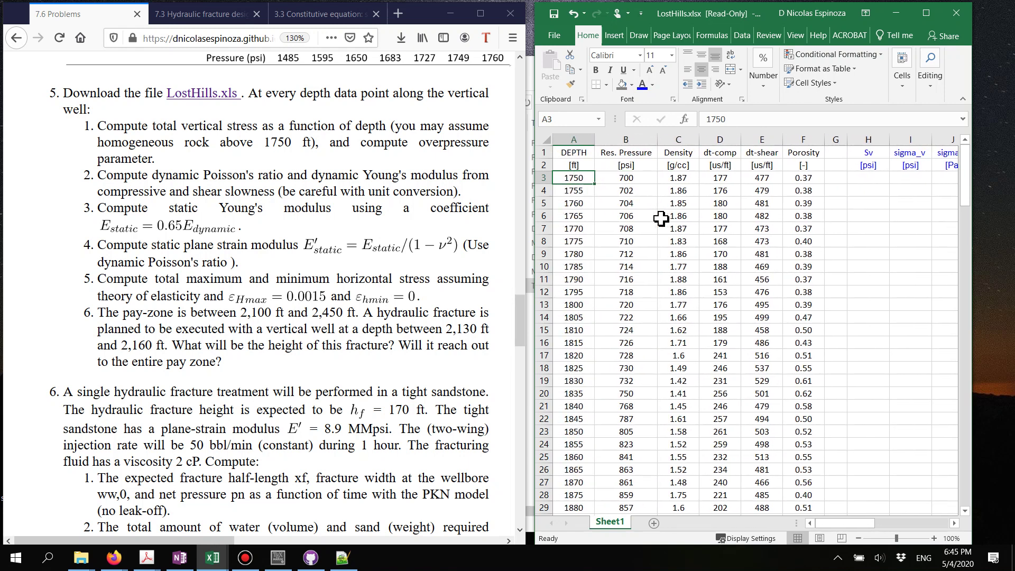
{"action": "key", "text": "Right"}
{"action": "key", "text": "Right"}
{"action": "key", "text": "Right"}
{"action": "key", "text": "Right"}
{"action": "key", "text": "Right"}
{"action": "key", "text": "Right"}
{"action": "key", "text": "Right"}
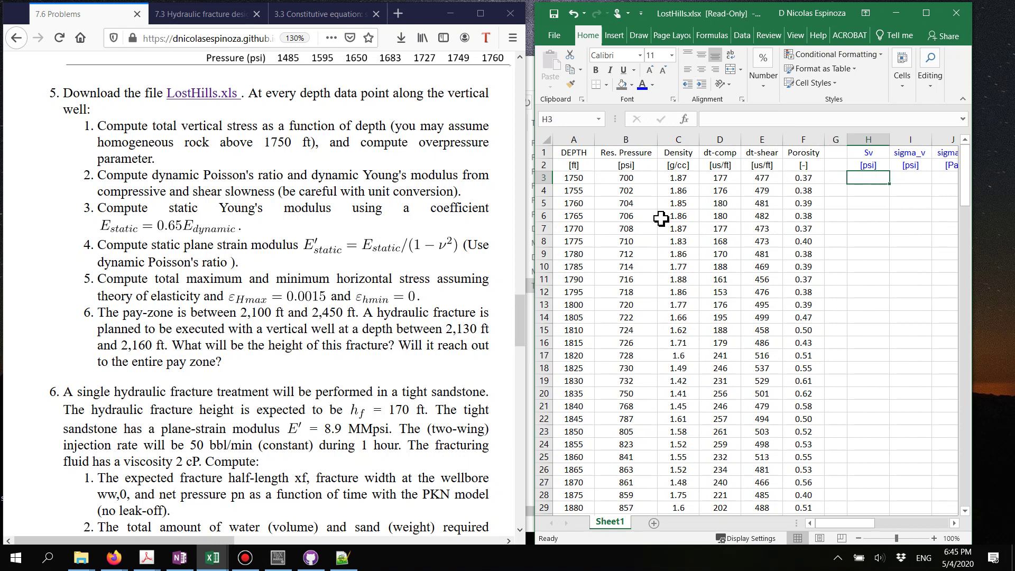
{"action": "left_click", "coordinate": [685, 178]}
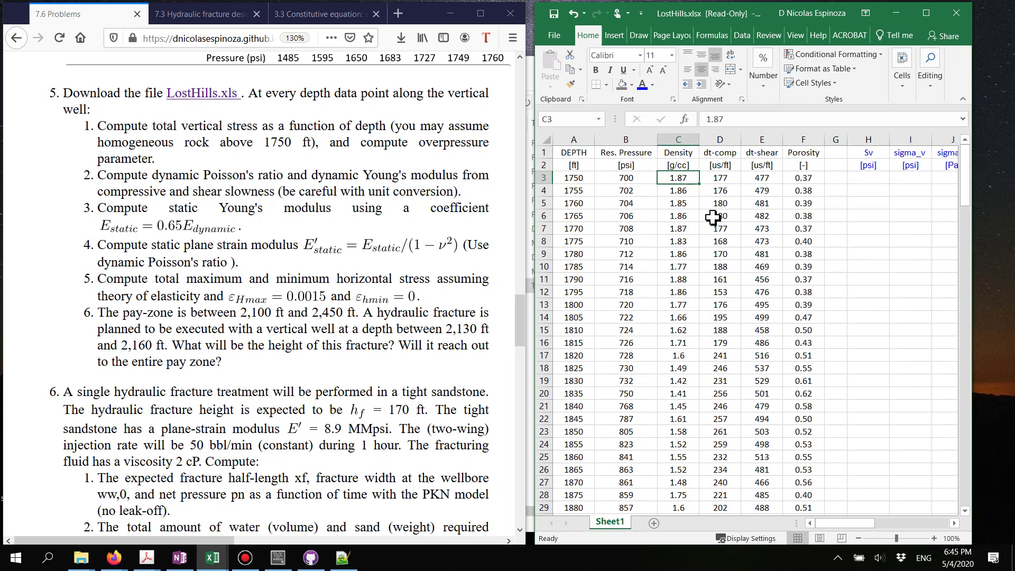
{"action": "left_click", "coordinate": [865, 180]}
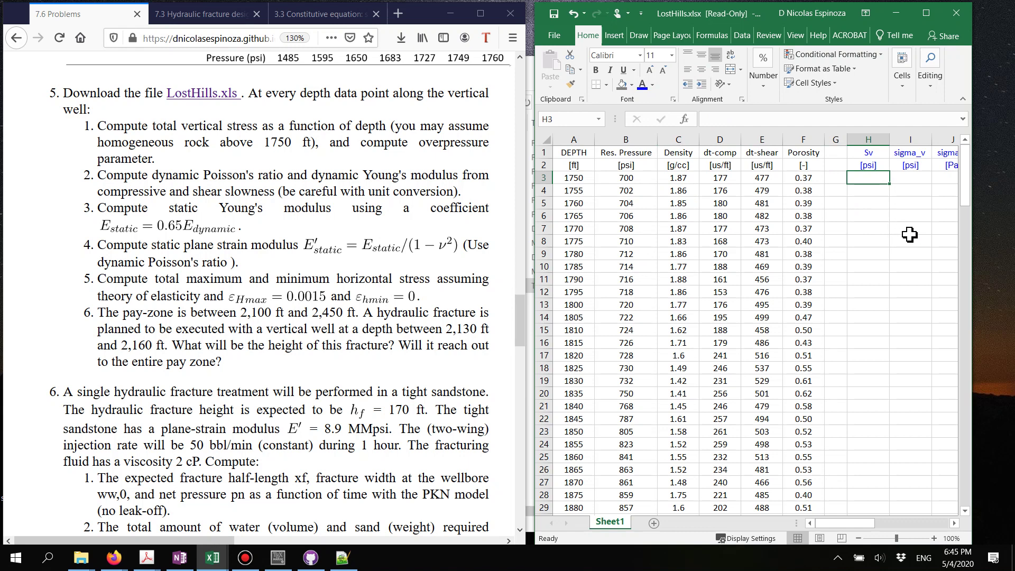
{"action": "type", "text": "=1*1.87/2.3"}
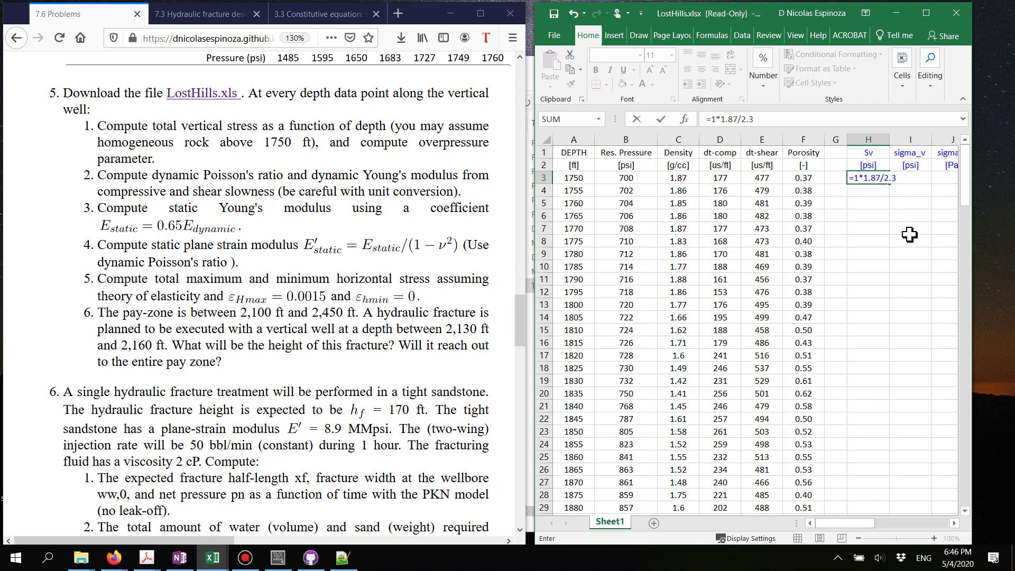
{"action": "key", "text": "Left"}
{"action": "key", "text": "Left"}
{"action": "key", "text": "Left"}
{"action": "key", "text": "Left"}
{"action": "key", "text": "Left"}
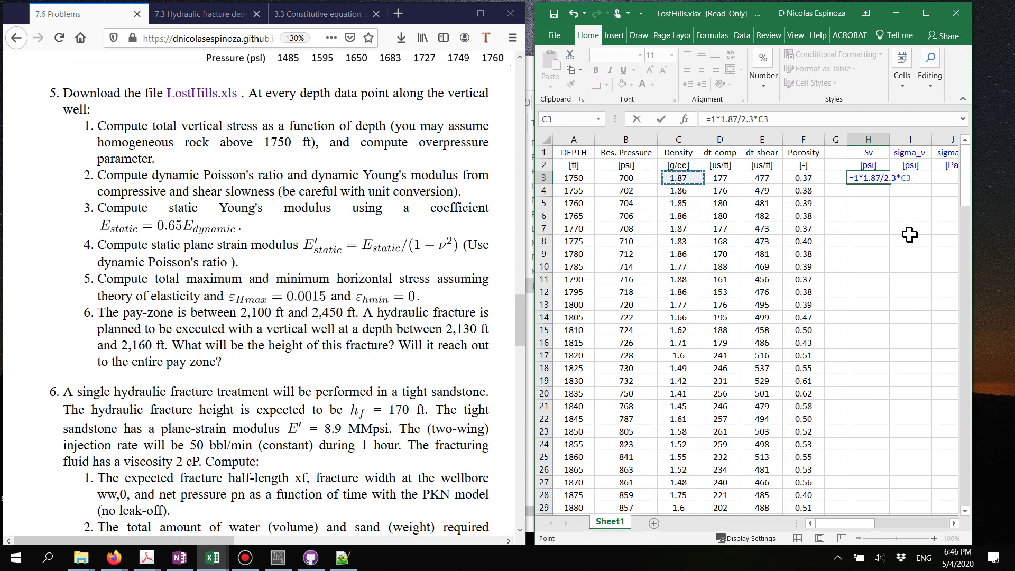
{"action": "key", "text": "Return"}
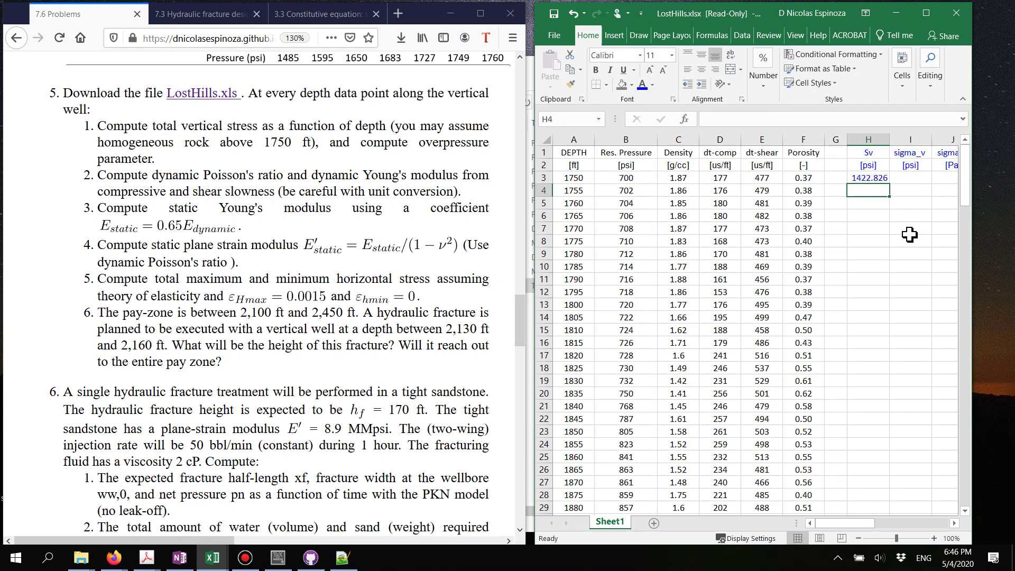
- Widen the window and reduce H3's decimals so Sv shows 1423 psi
{"action": "left_click", "coordinate": [865, 179]}
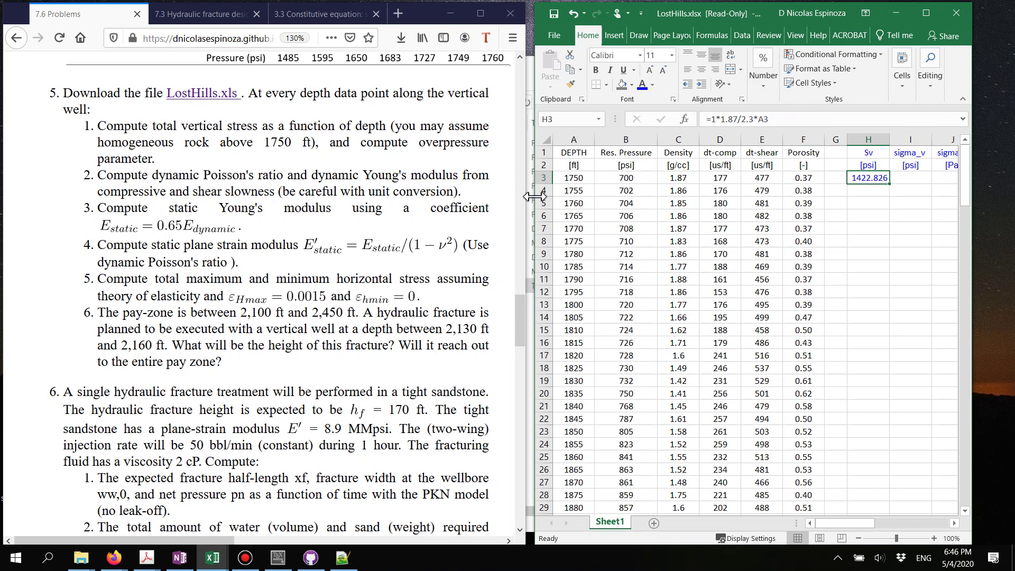
{"action": "left_click_drag", "start_coordinate": [533, 195], "coordinate": [447, 195]}
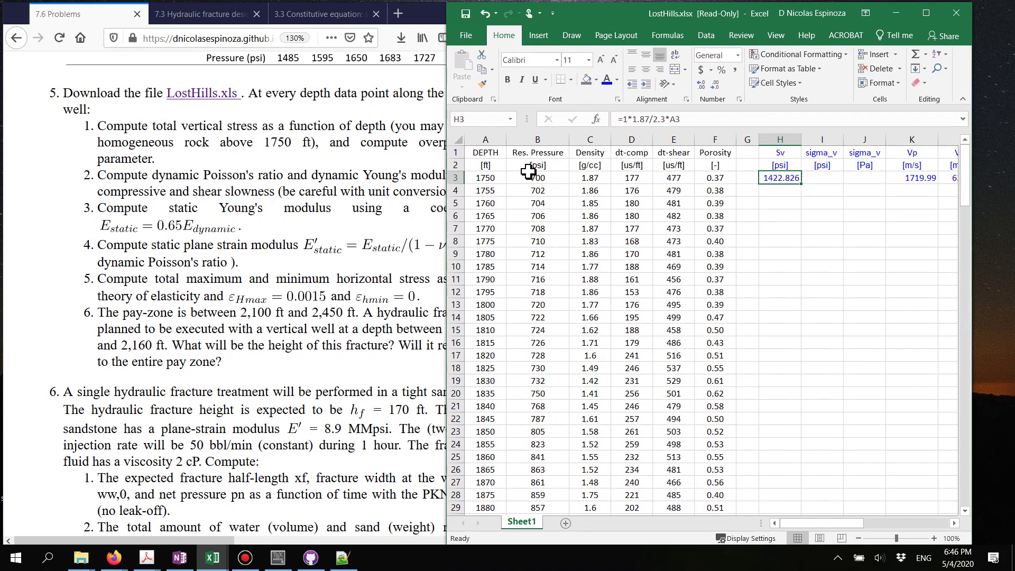
{"action": "left_click", "coordinate": [716, 86]}
{"action": "left_click", "coordinate": [716, 85]}
{"action": "left_click", "coordinate": [715, 85]}
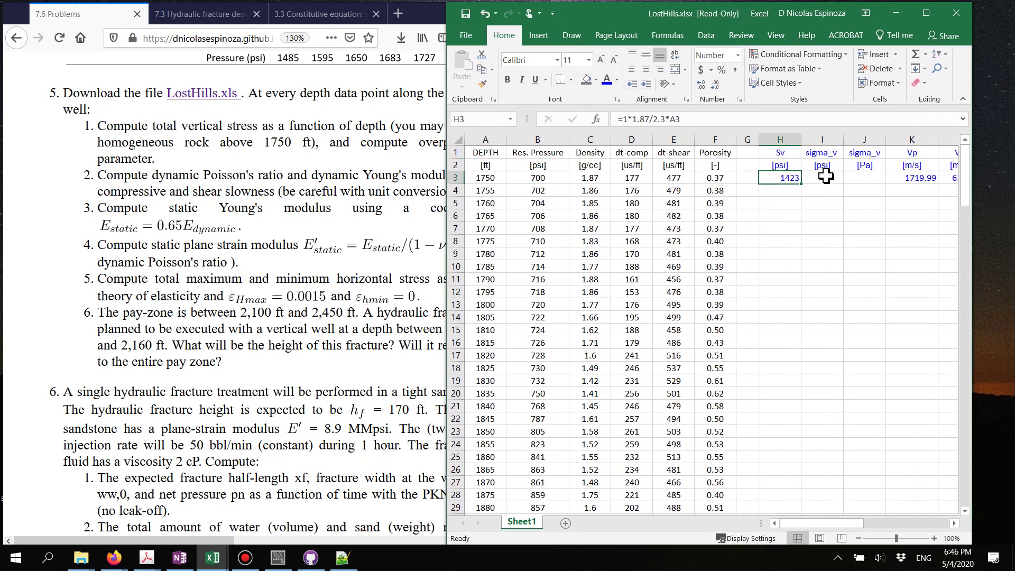
{"action": "left_click", "coordinate": [826, 179]}
- Enter =H3-B3 in I3 to get effective vertical stress in psi
{"action": "left_click", "coordinate": [549, 178]}
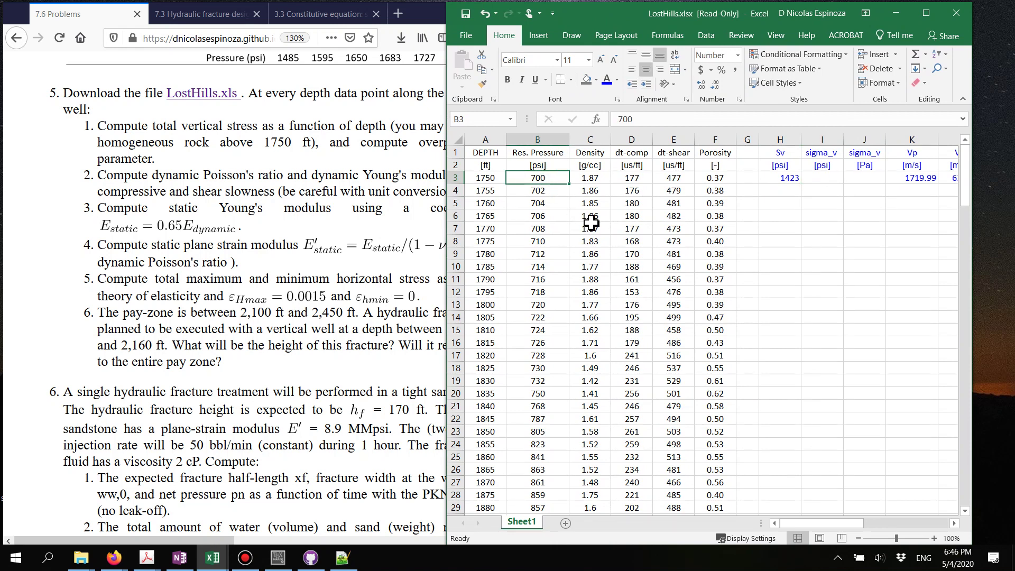
{"action": "left_click", "coordinate": [823, 174]}
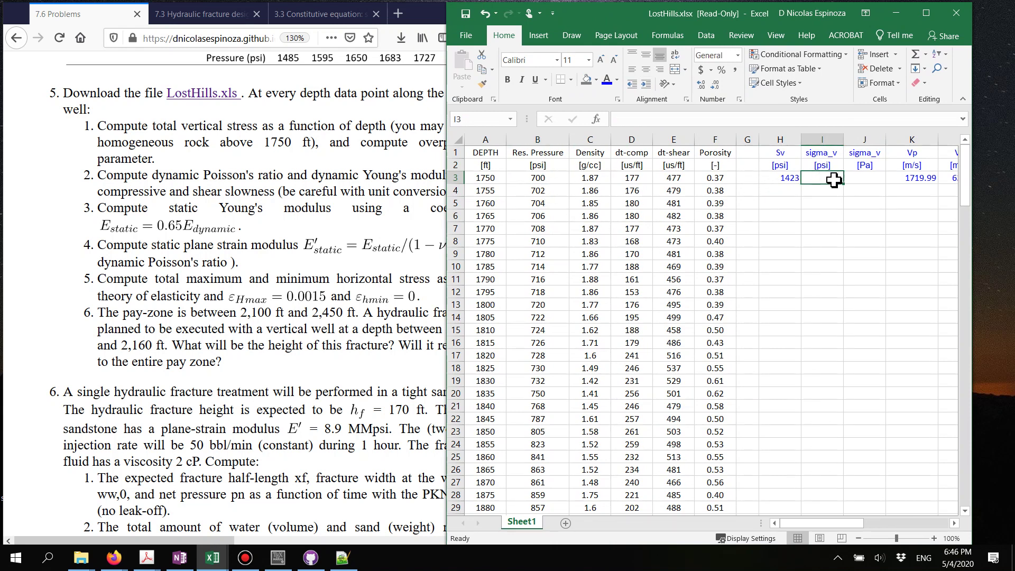
{"action": "type", "text": "="}
{"action": "key", "text": "Left"}
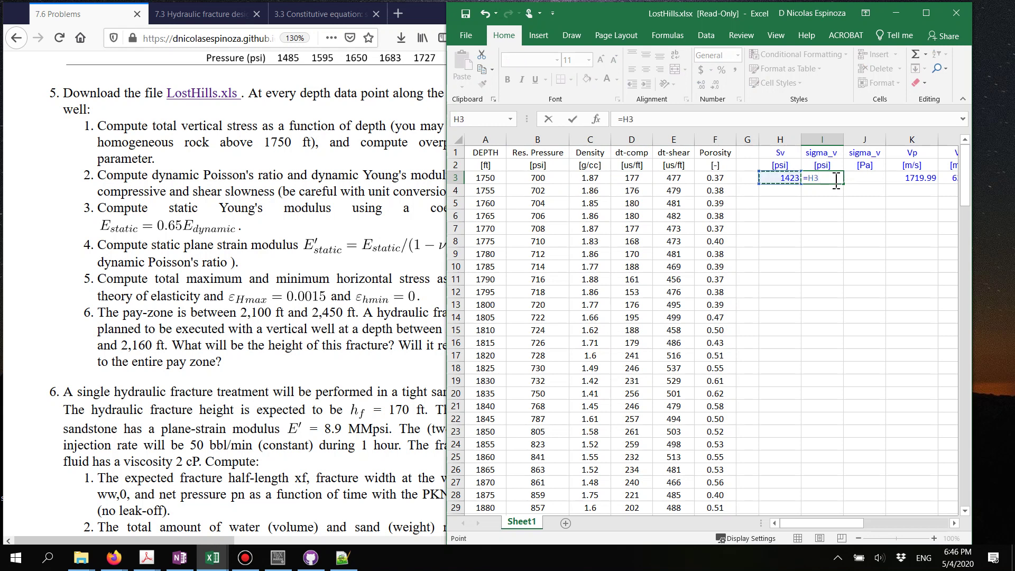
{"action": "type", "text": "-"}
{"action": "key", "text": "Left"}
{"action": "key", "text": "Left"}
{"action": "key", "text": "Left"}
{"action": "key", "text": "Left"}
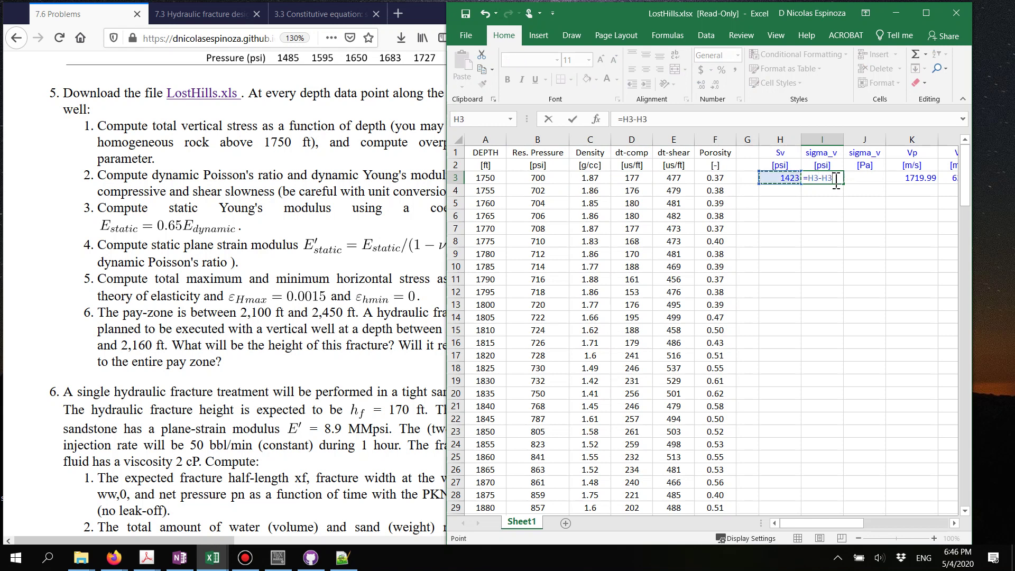
{"action": "key", "text": "Left"}
{"action": "key", "text": "Left"}
{"action": "key", "text": "Left"}
{"action": "key", "text": "Left"}
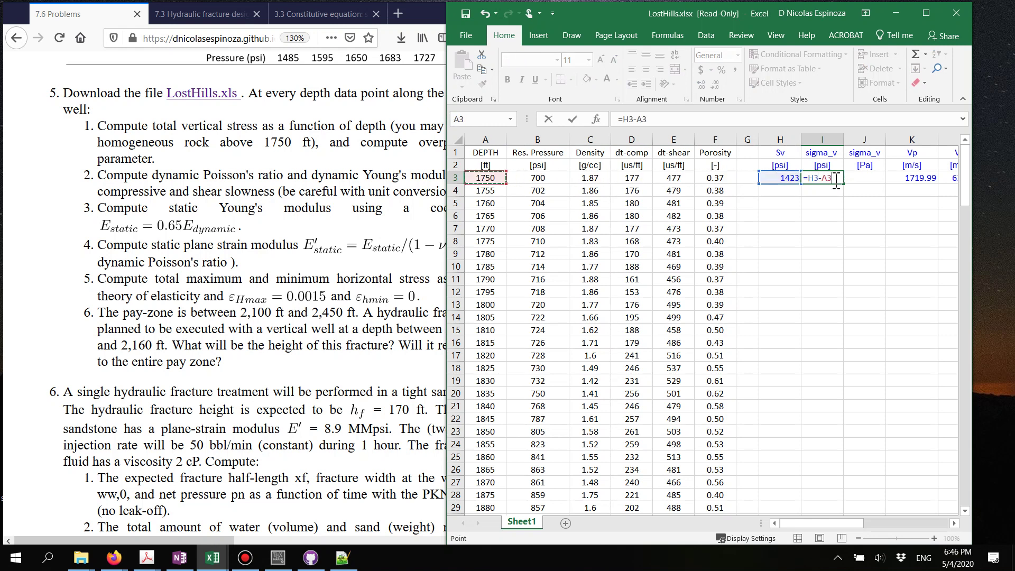
{"action": "key", "text": "Right"}
{"action": "key", "text": "Return"}
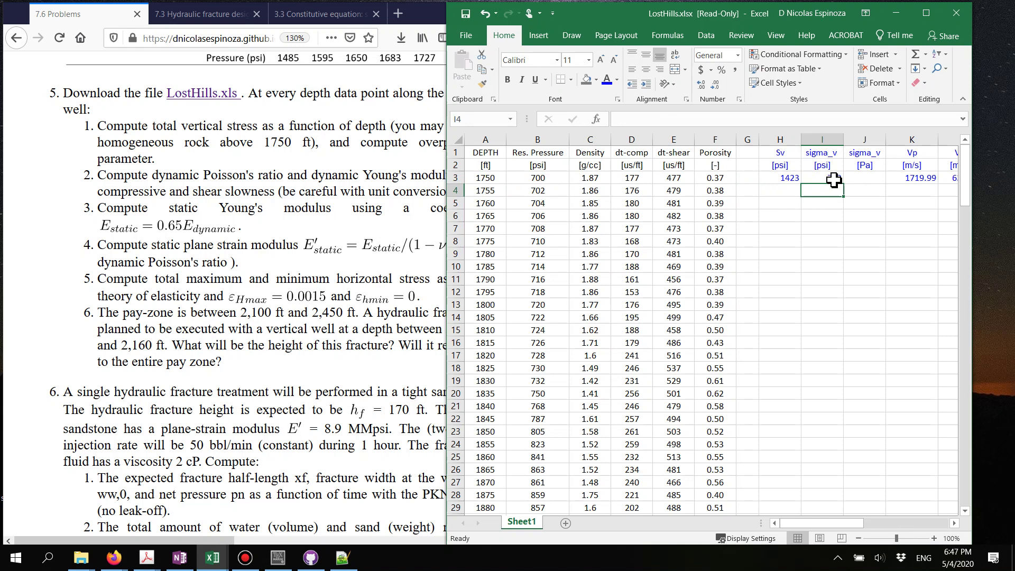
{"action": "key", "text": "Right"}
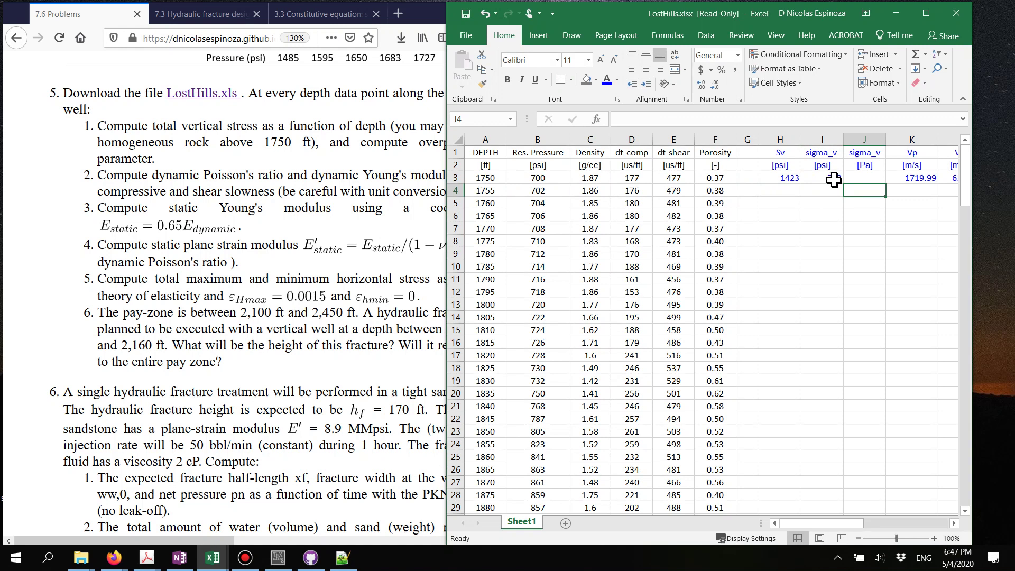
- Enter =I3/145*1e6 in J3, converting sigma_v to 4985007 Pa
{"action": "key", "text": "Up"}
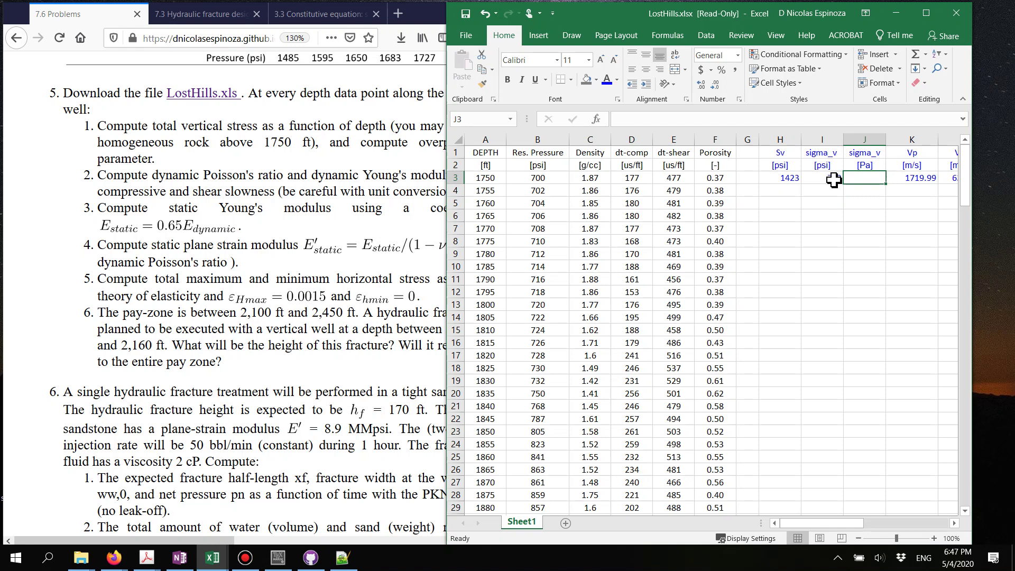
{"action": "type", "text": "="}
{"action": "left_click", "coordinate": [835, 180]}
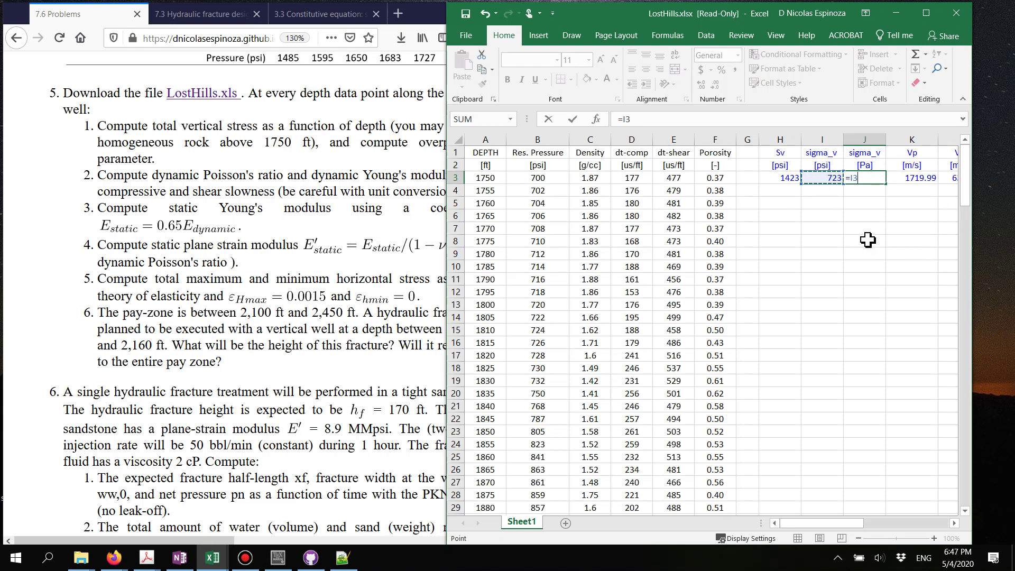
{"action": "type", "text": "/145*1"}
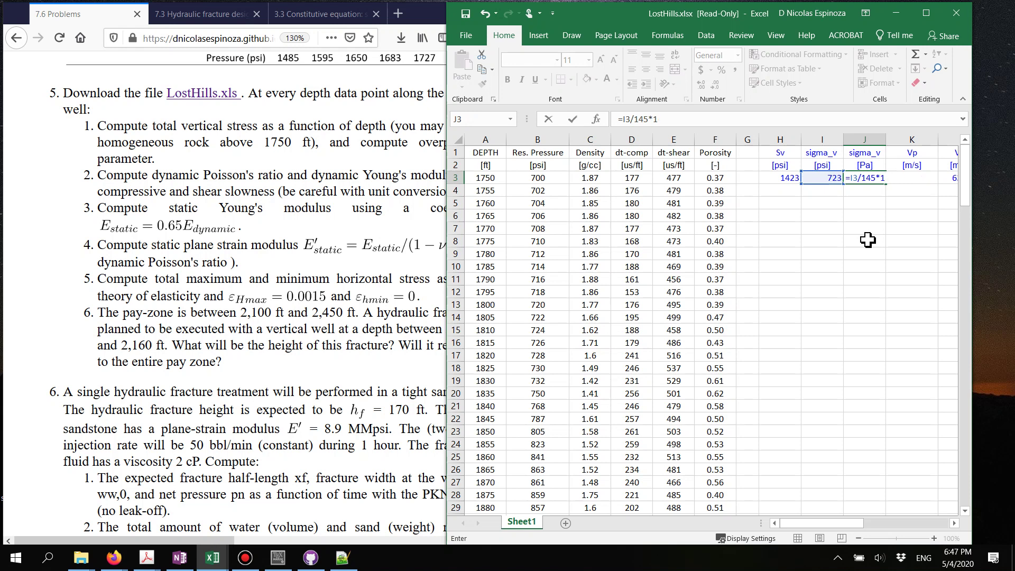
{"action": "type", "text": "e=+"}
{"action": "key", "text": "BackSpace"}
{"action": "key", "text": "BackSpace"}
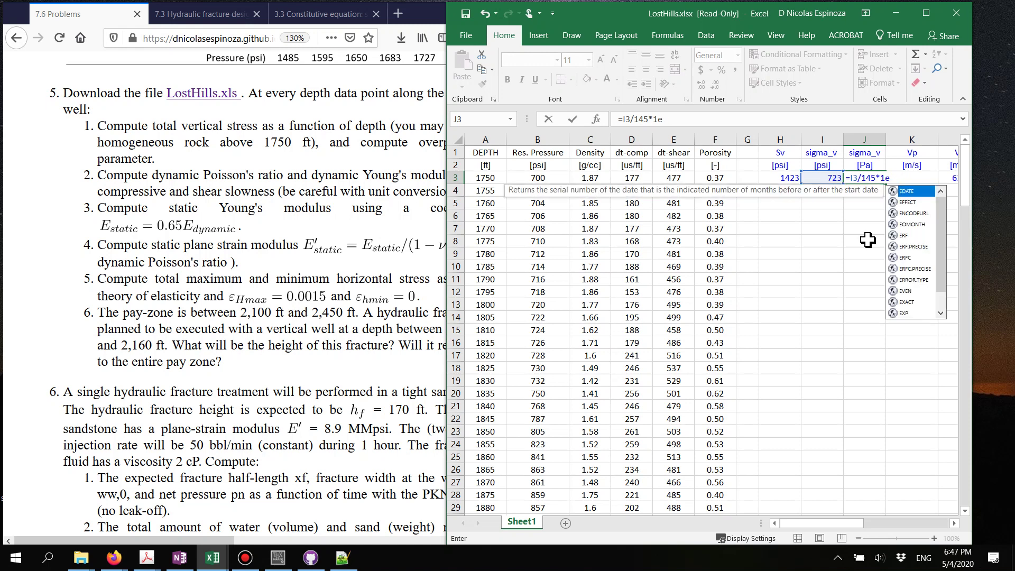
{"action": "type", "text": "+"}
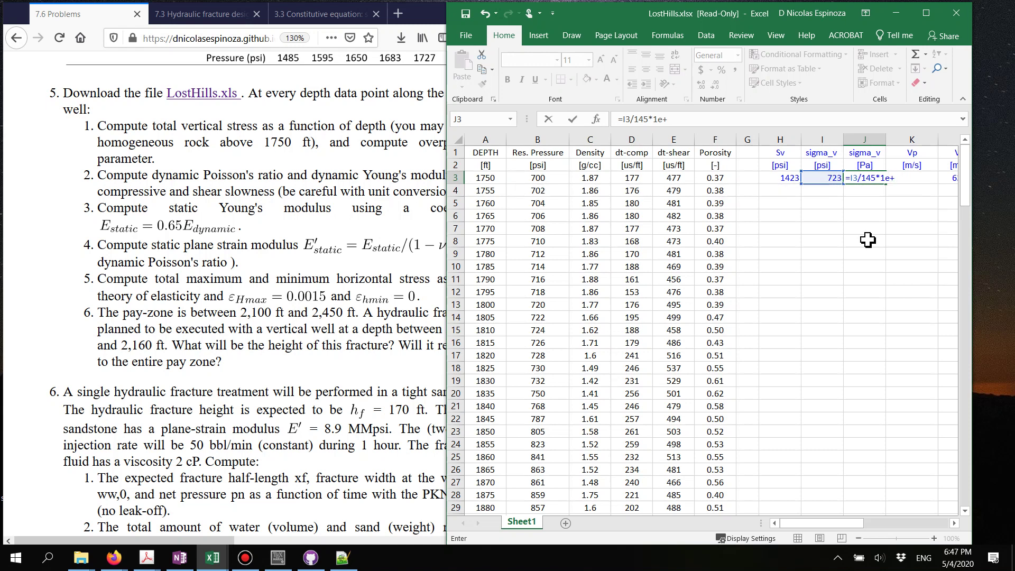
{"action": "type", "text": "6"}
{"action": "key", "text": "Return"}
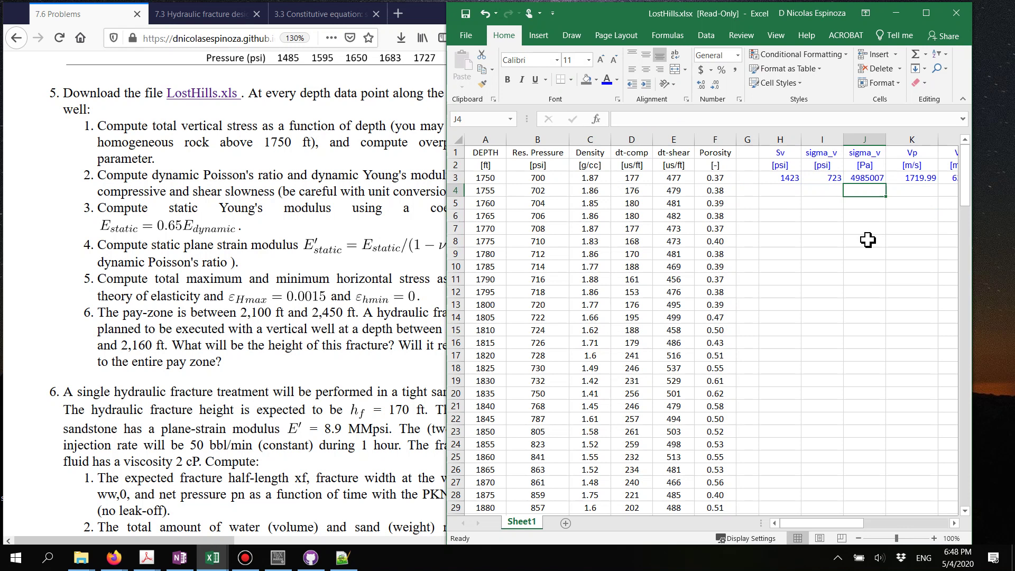
{"action": "key", "text": "Up"}
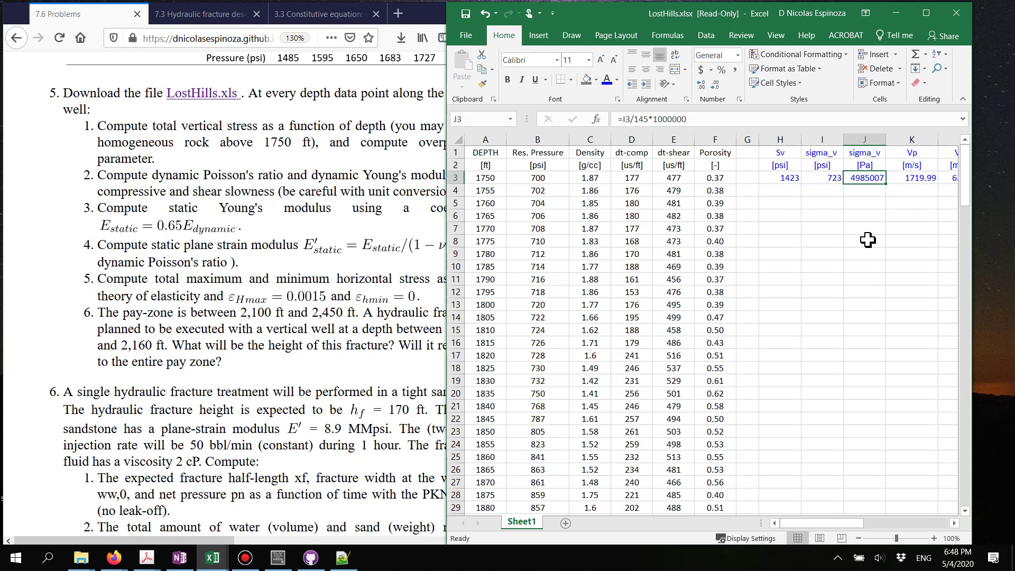
- Drag the Excel window wider to show columns L through Q
{"action": "key", "text": "Right"}
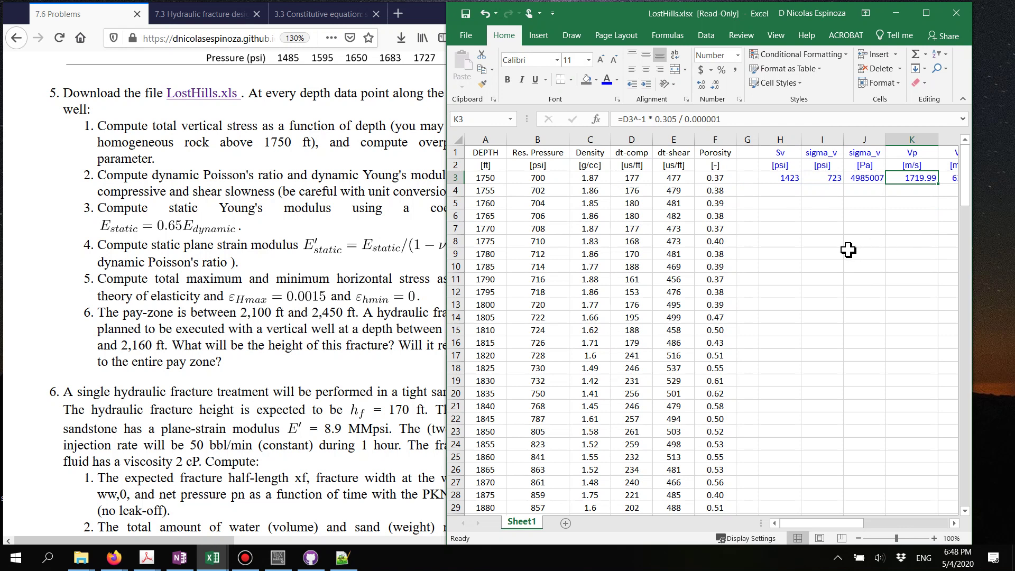
{"action": "left_click", "coordinate": [293, 193]}
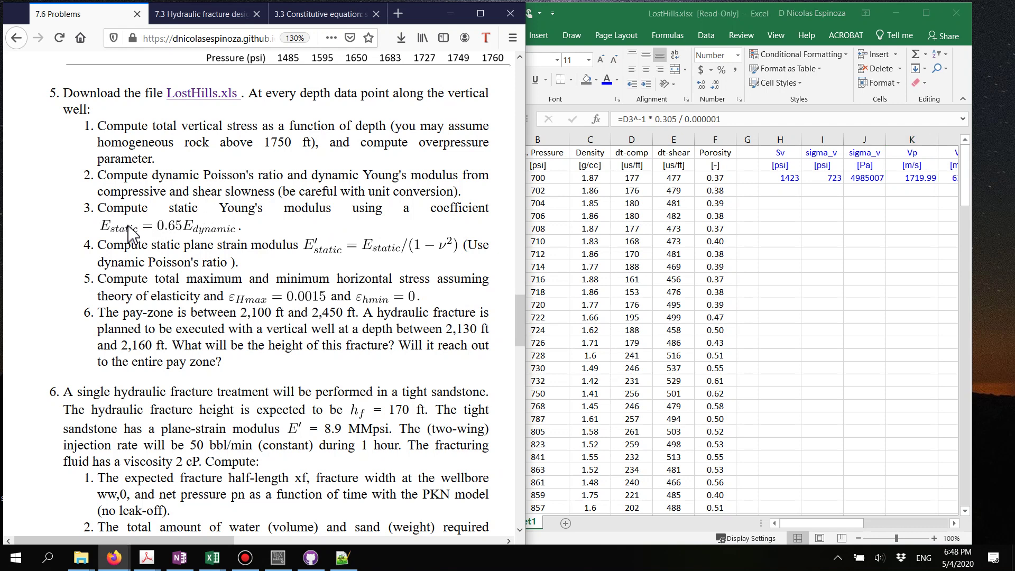
{"action": "left_click", "coordinate": [850, 199]}
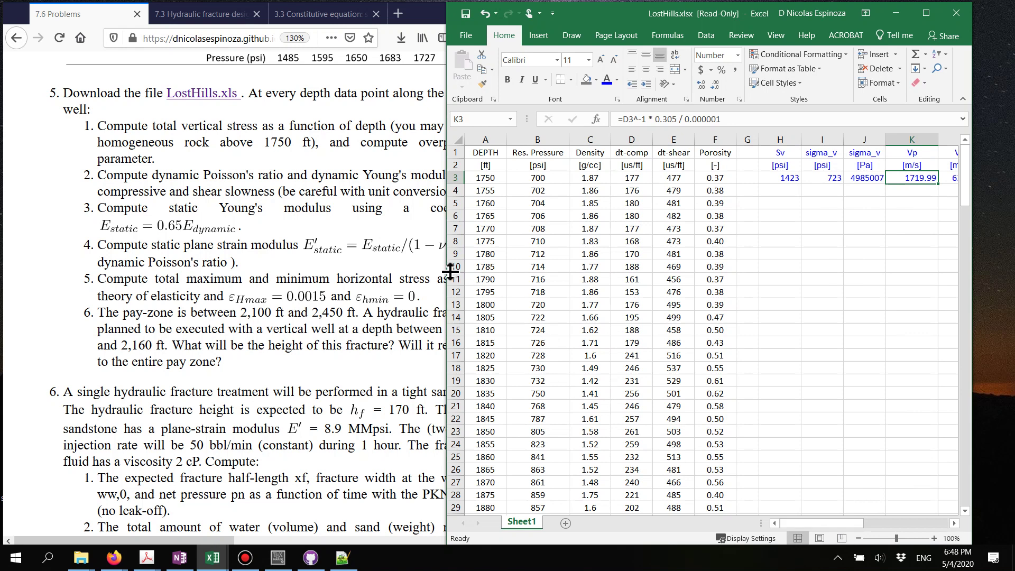
{"action": "left_click_drag", "start_coordinate": [447, 268], "coordinate": [193, 262]}
{"action": "left_click", "coordinate": [657, 153]}
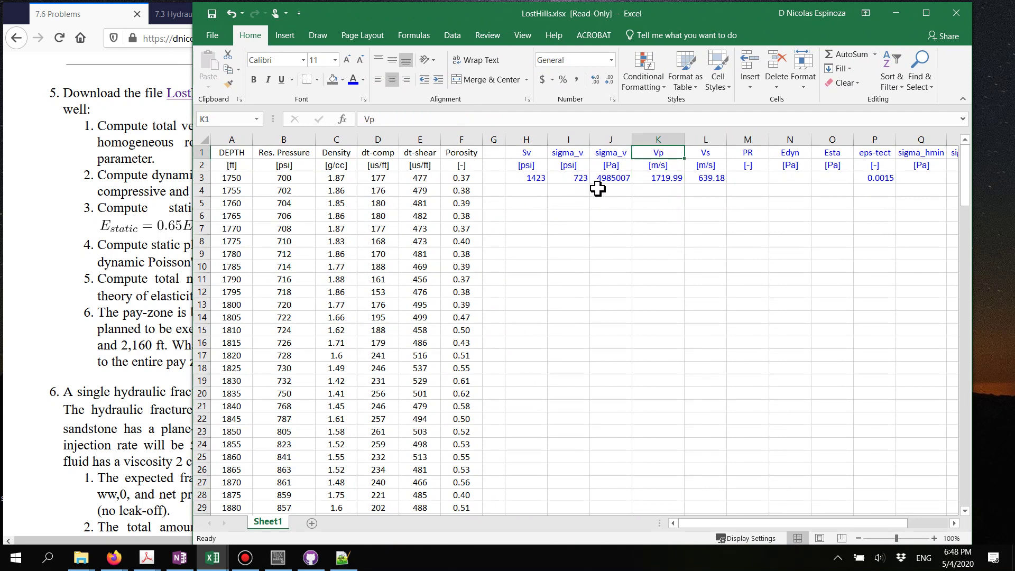
- Check K3's Vp formula =D3^-1 * 0.305 / 0.000001, giving 1719.99 m/s
{"action": "left_click", "coordinate": [659, 177]}
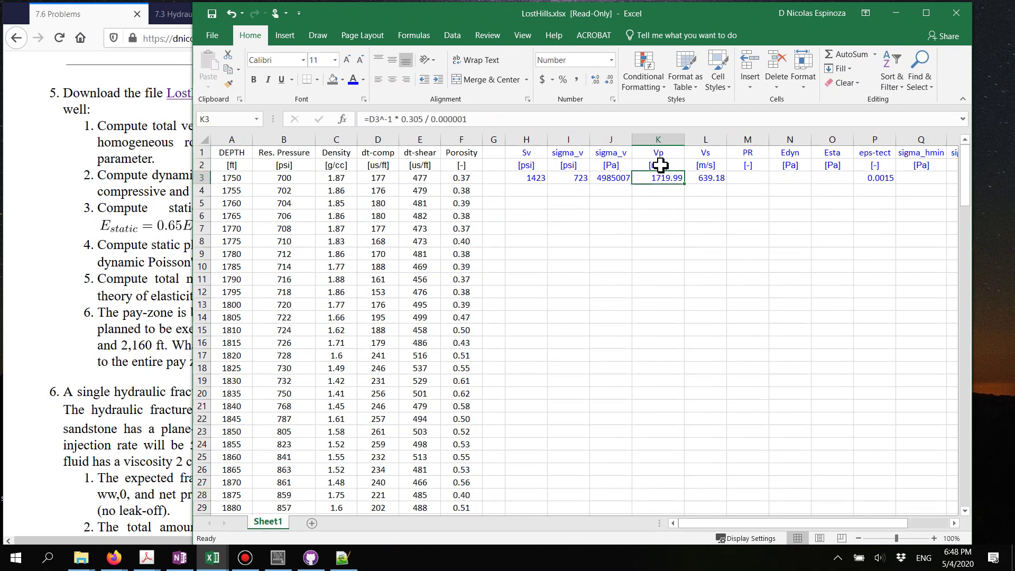
{"action": "double_click", "coordinate": [658, 177]}
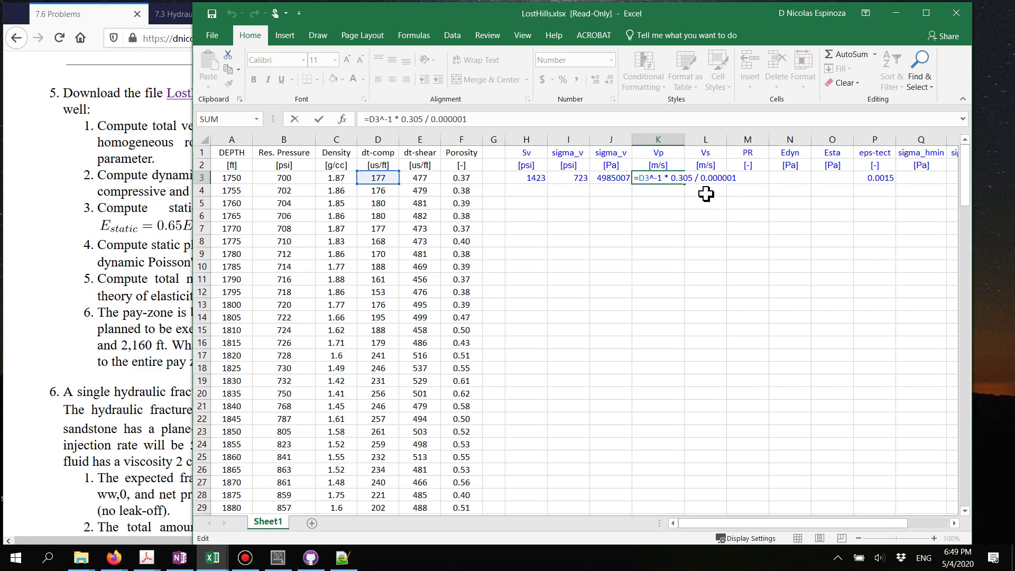
{"action": "key", "text": "Return"}
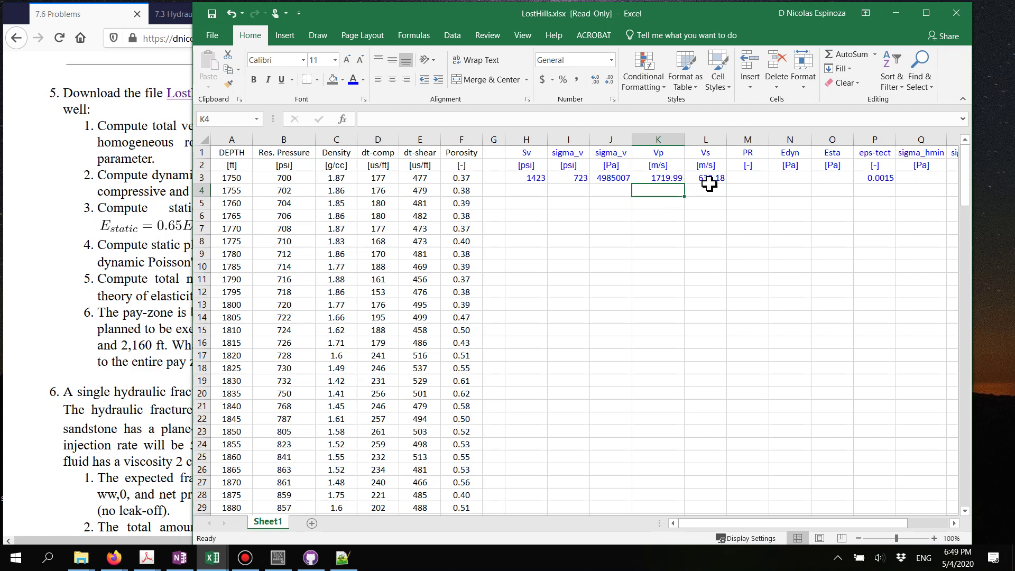
- Enter =E3^-1 * 0.305 / 0.000001 in L3 for Vs of 639.18 m/s
{"action": "left_click", "coordinate": [667, 174]}
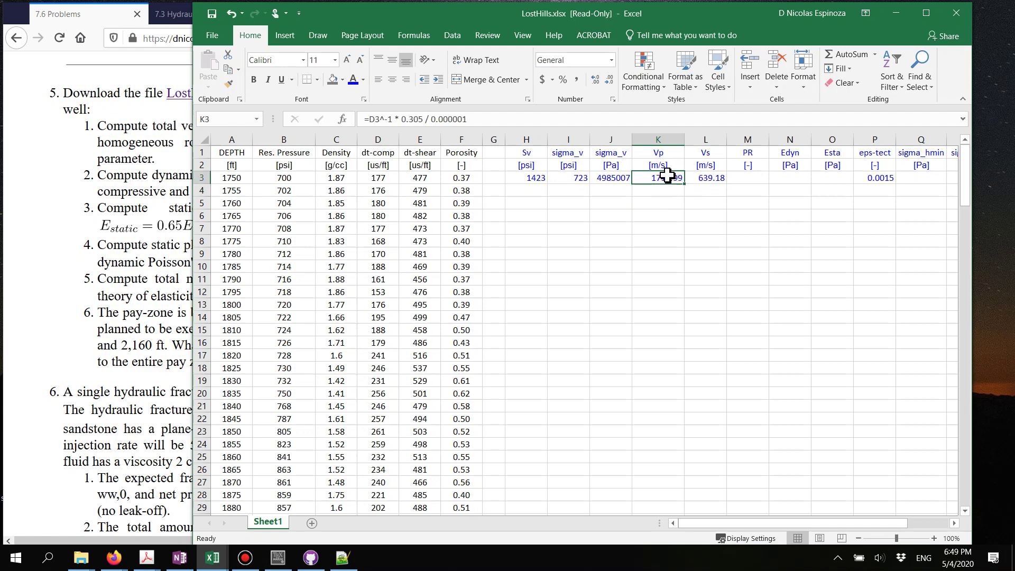
{"action": "double_click", "coordinate": [713, 180]}
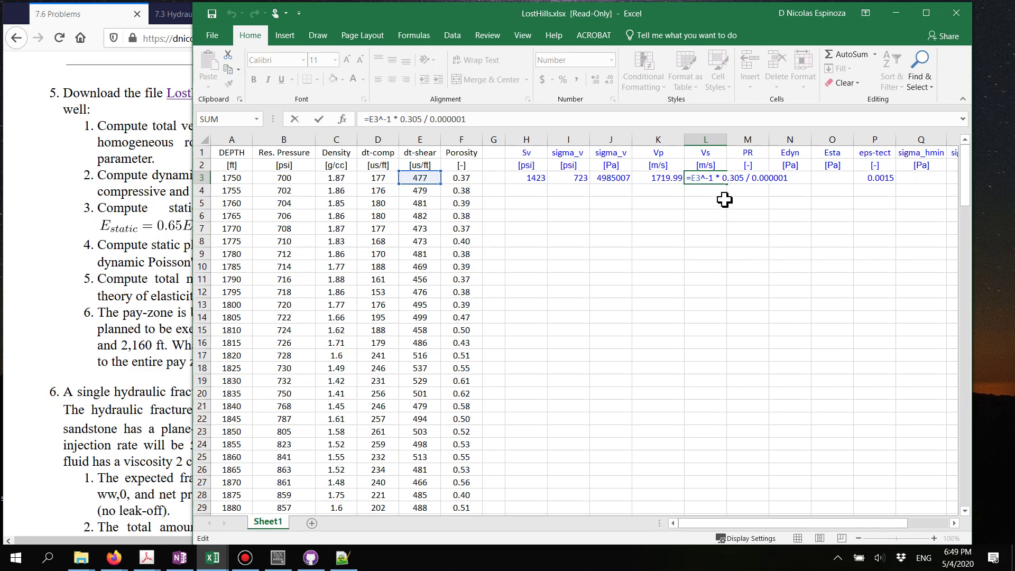
{"action": "key", "text": "Return"}
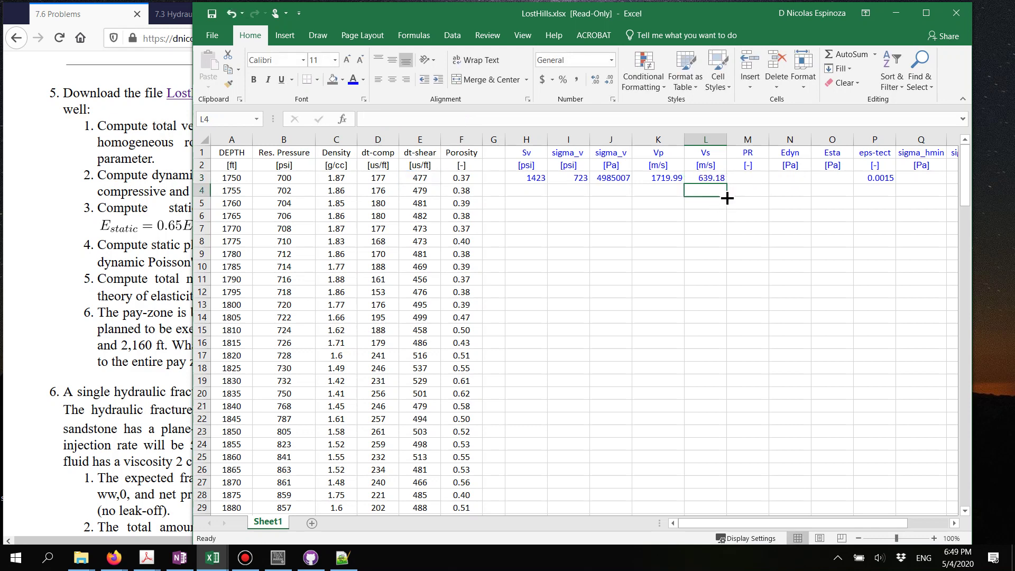
- Look up textbook equations 7.23–7.25 for dynamic modulus and Poisson's ratio, then return to Excel
{"action": "left_click", "coordinate": [751, 176]}
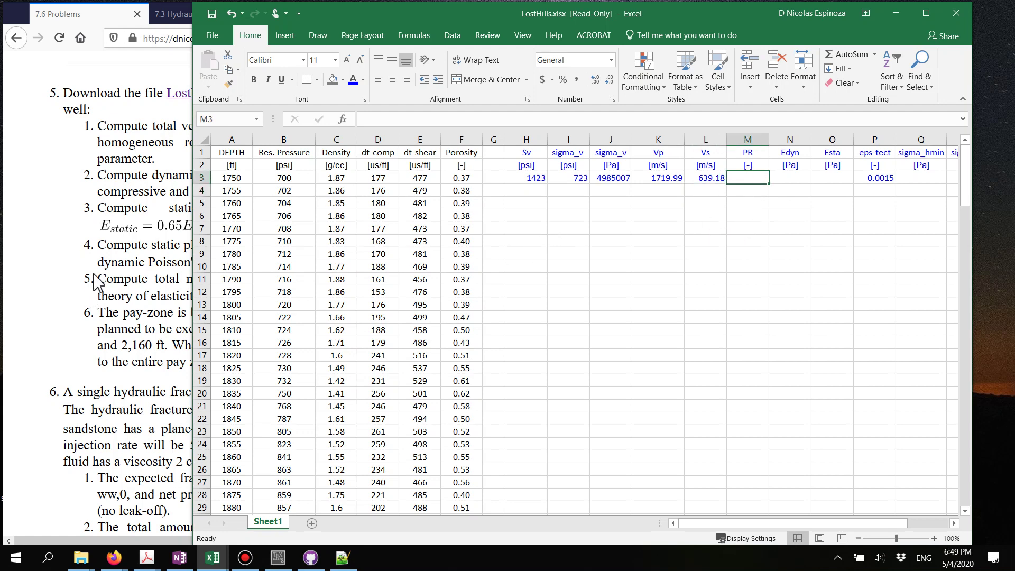
{"action": "left_click", "coordinate": [122, 238]}
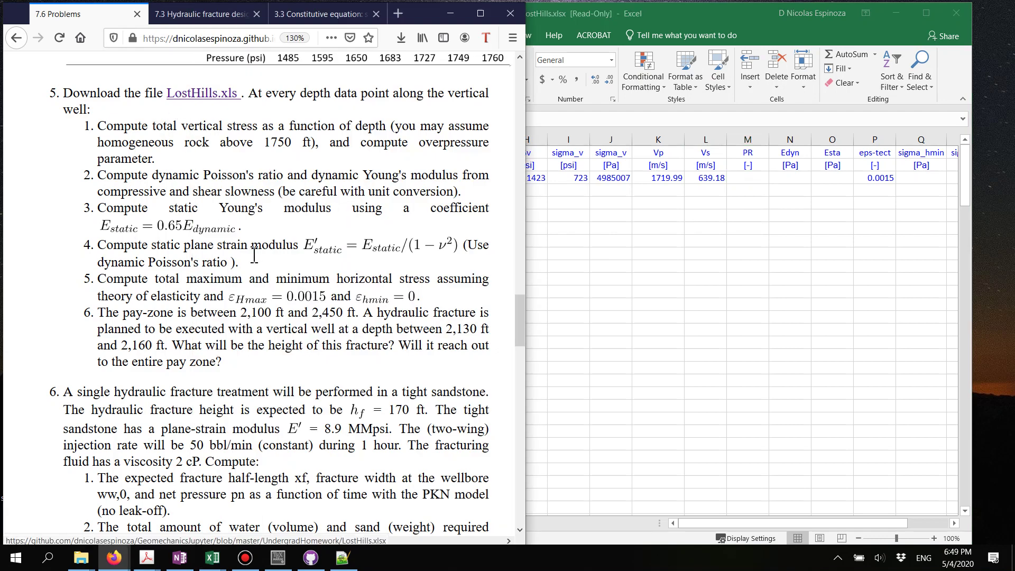
{"action": "left_click", "coordinate": [214, 24]}
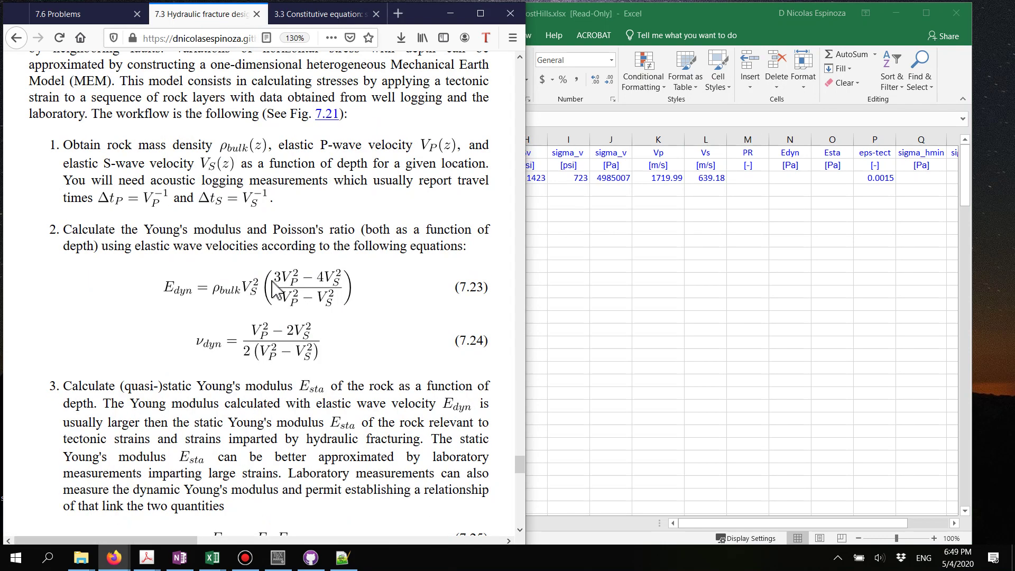
{"action": "scroll", "coordinate": [275, 349], "scroll_direction": "down", "scroll_amount": 3}
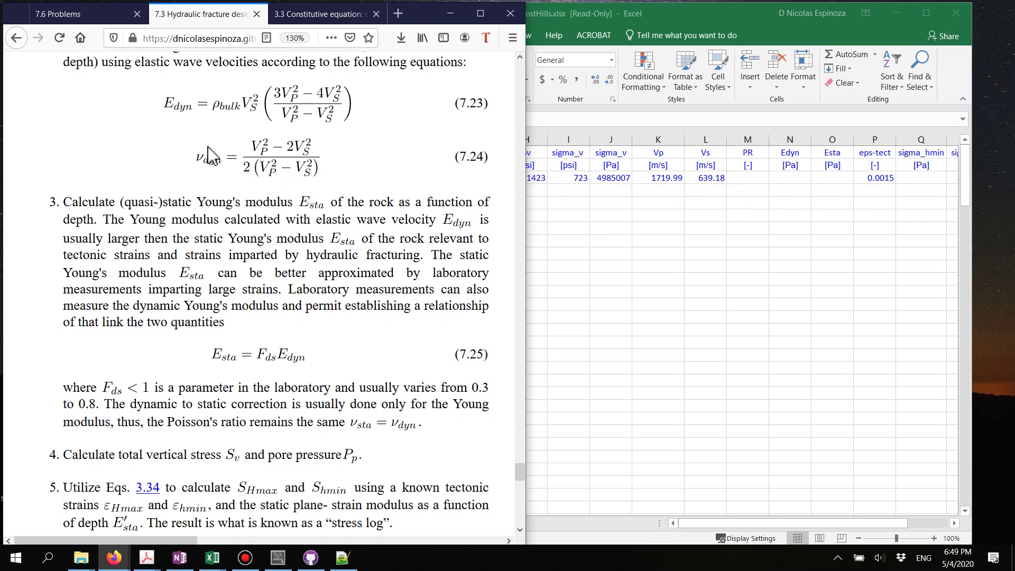
{"action": "left_click", "coordinate": [738, 179]}
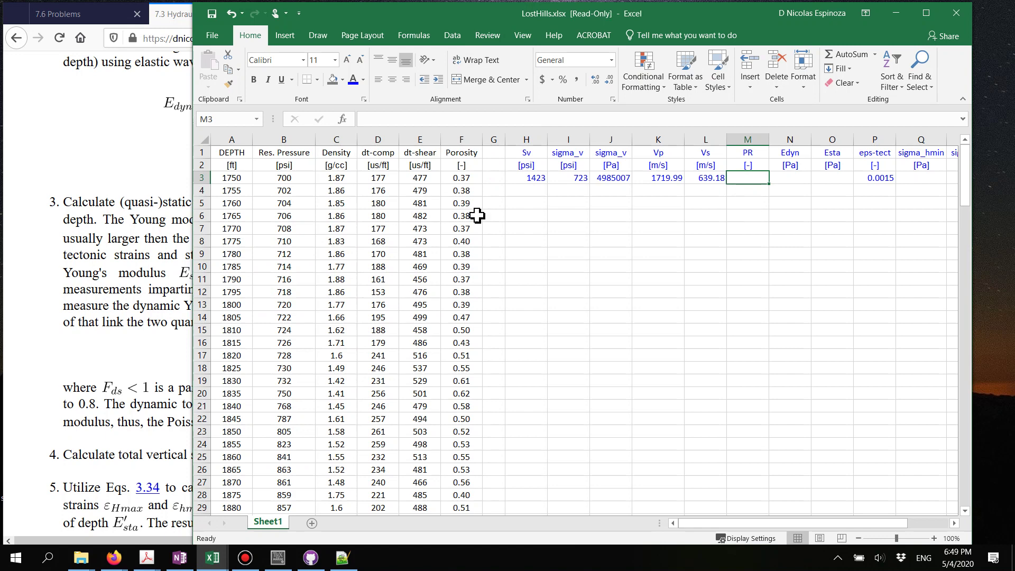
- Narrow the Excel window to the right half beside the textbook and scroll to columns J–T
{"action": "left_click_drag", "start_coordinate": [194, 172], "coordinate": [435, 175]}
{"action": "left_click_drag", "start_coordinate": [815, 523], "coordinate": [875, 526]}
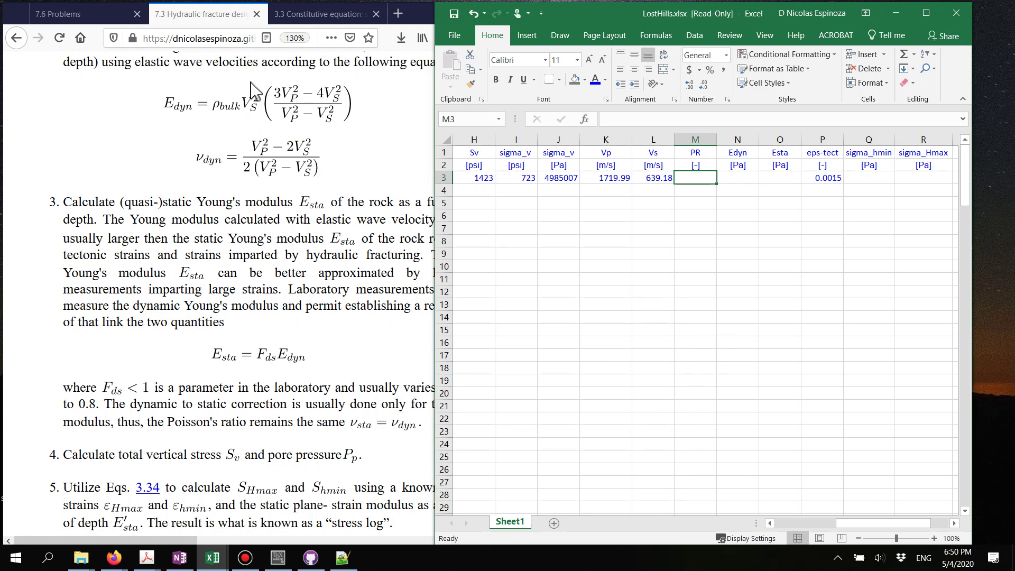
{"action": "left_click_drag", "start_coordinate": [842, 523], "coordinate": [778, 524]}
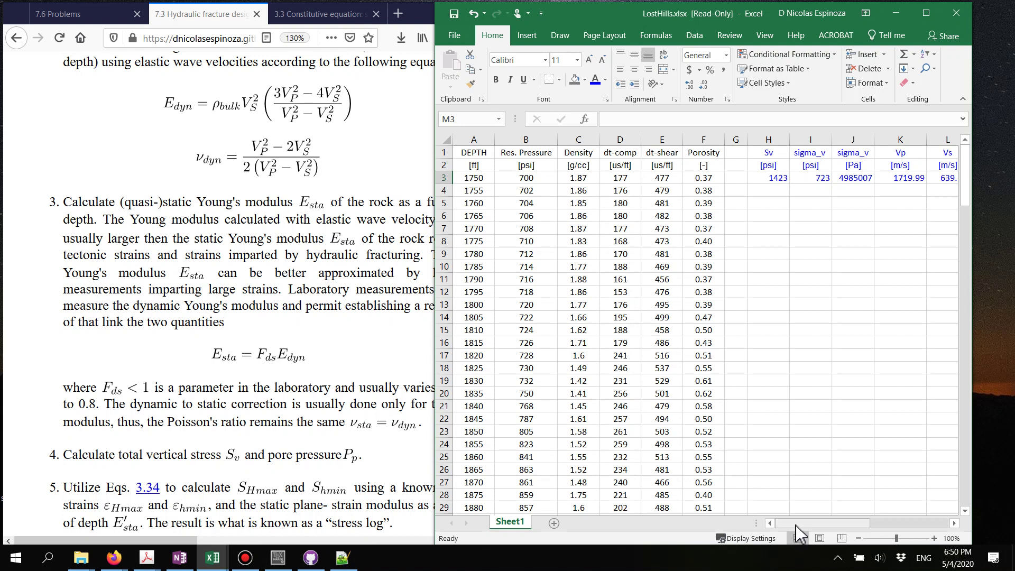
{"action": "left_click_drag", "start_coordinate": [800, 524], "coordinate": [870, 535]}
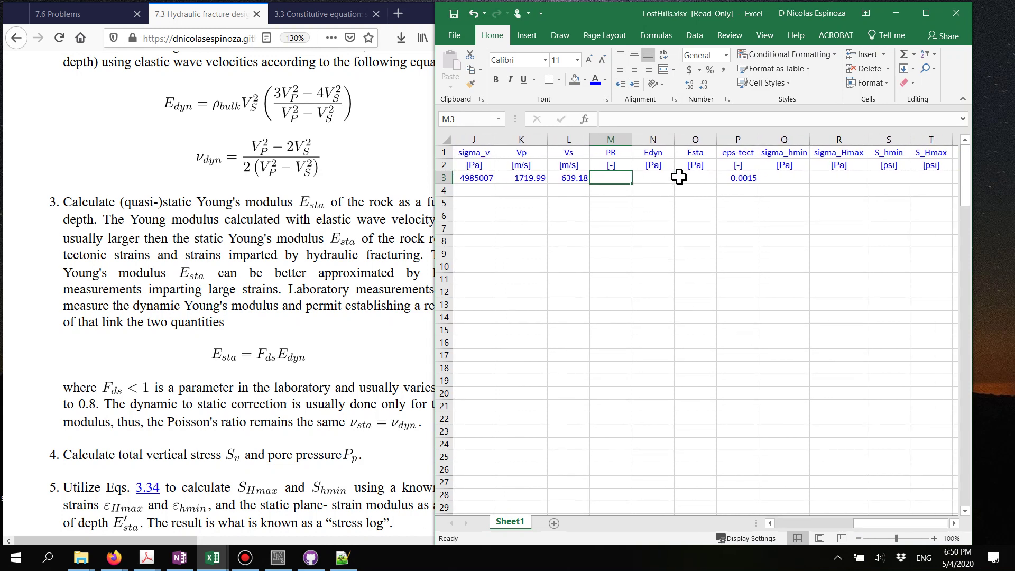
- Enter =N3*.65 in O3 after checking the 0.65 static coefficient in the problem, then return to N3
{"action": "left_click", "coordinate": [696, 178]}
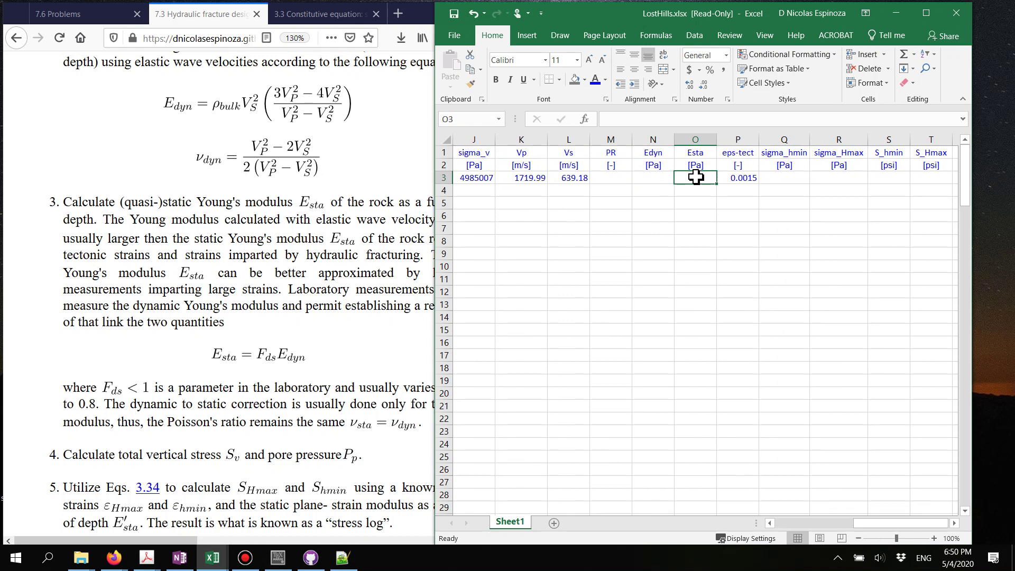
{"action": "type", "text": "="}
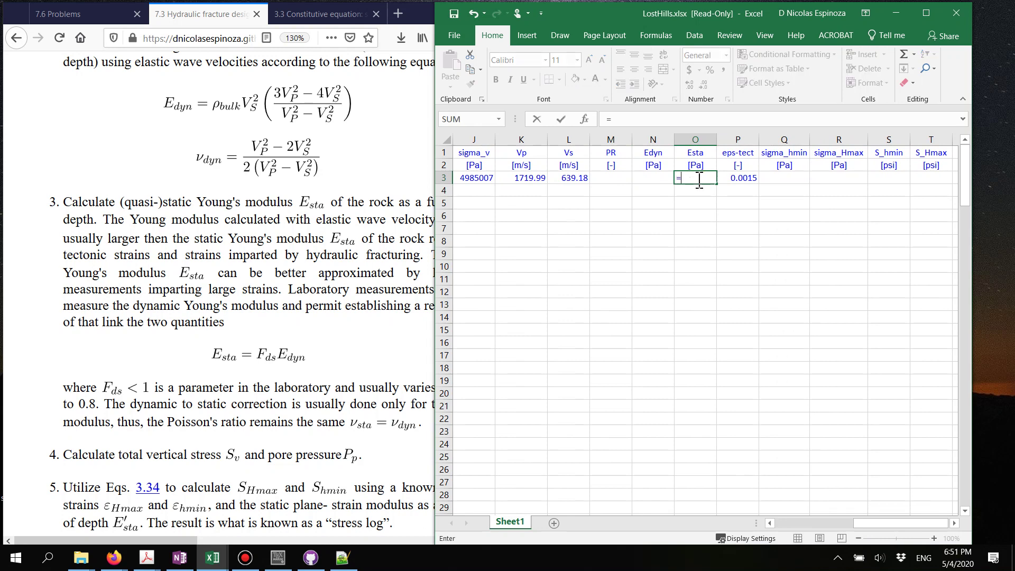
{"action": "key", "text": "Left"}
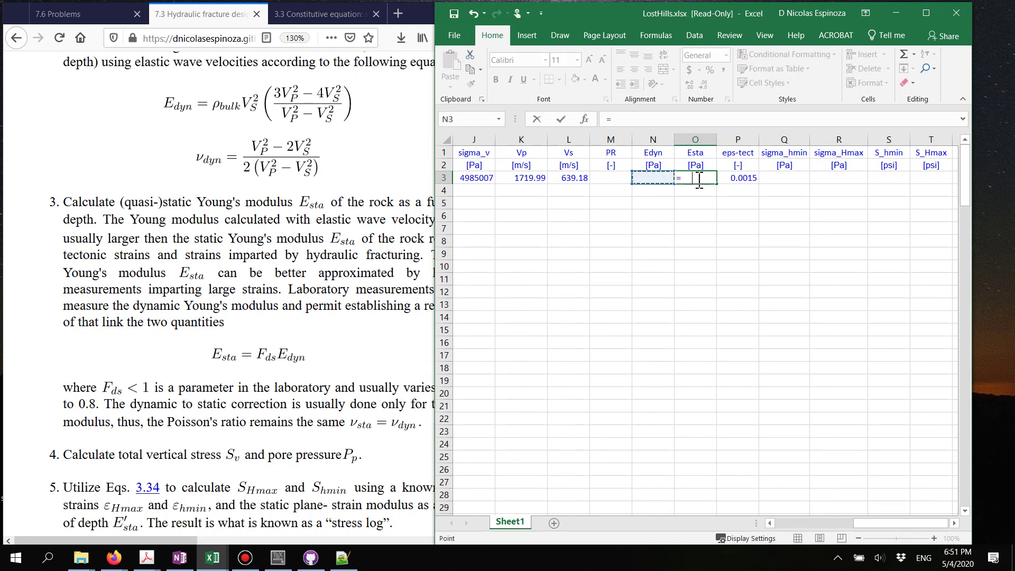
{"action": "type", "text": "*"}
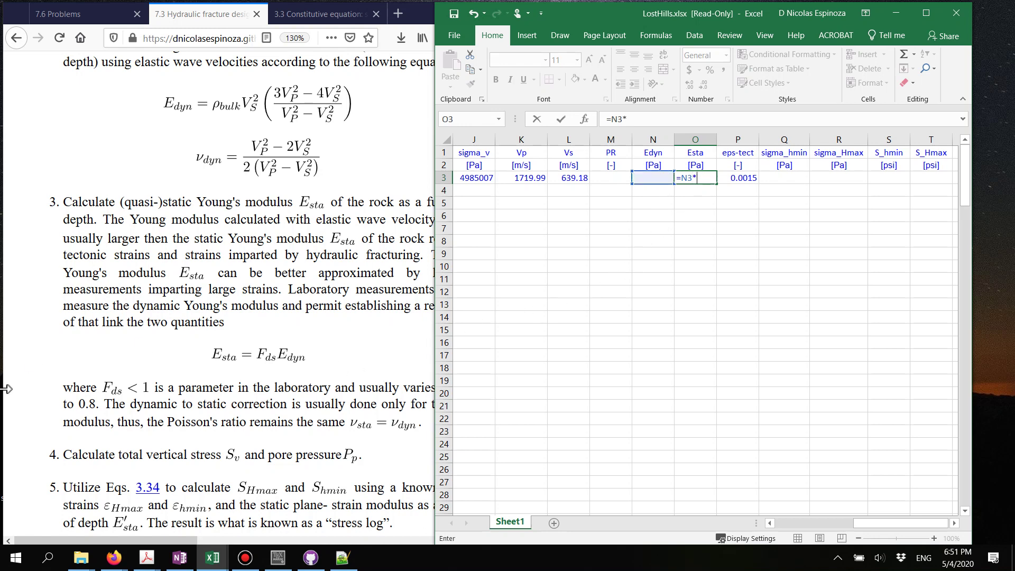
{"action": "left_click", "coordinate": [89, 15]}
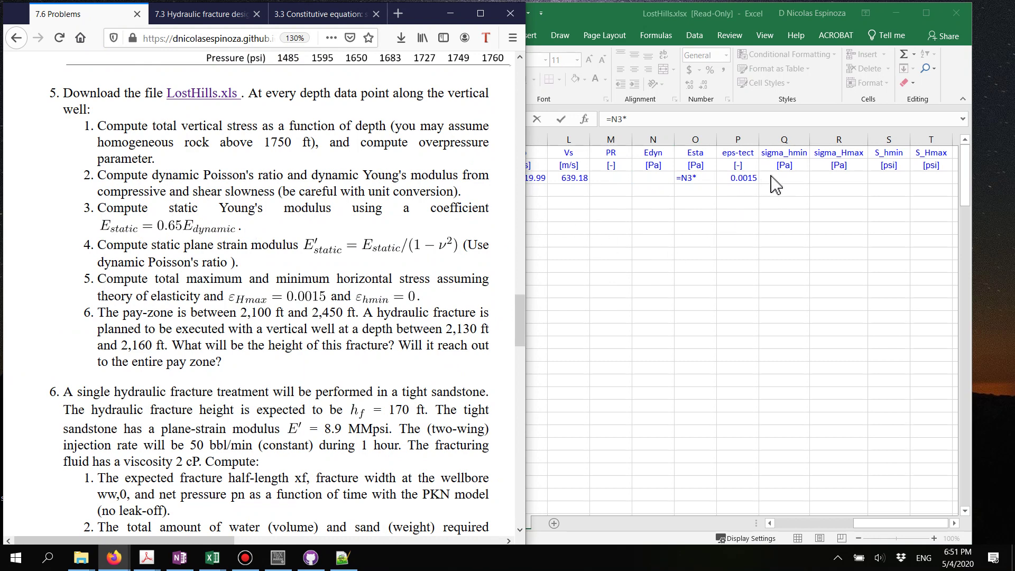
{"action": "left_click", "coordinate": [691, 178]}
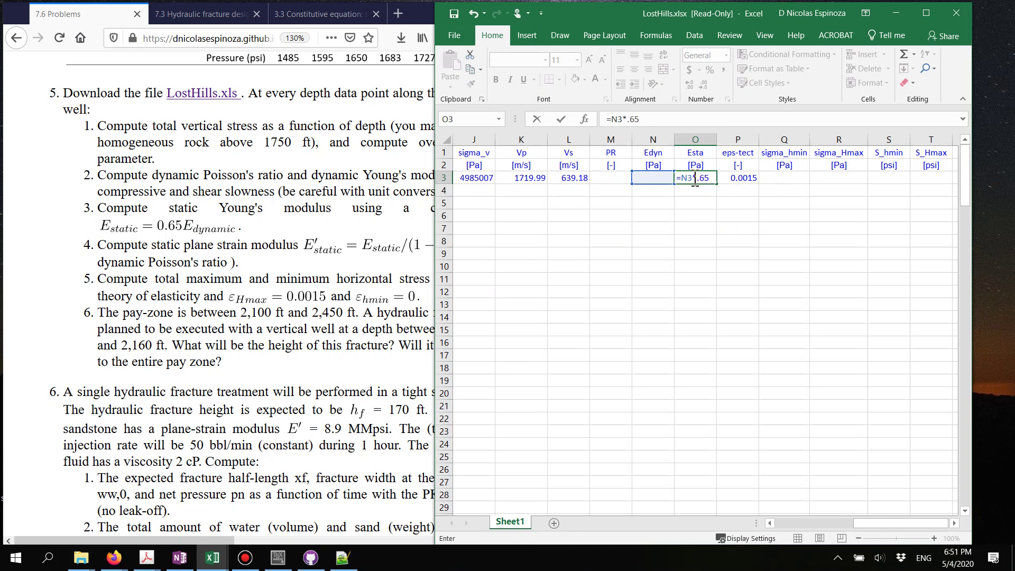
{"action": "key", "text": "Return"}
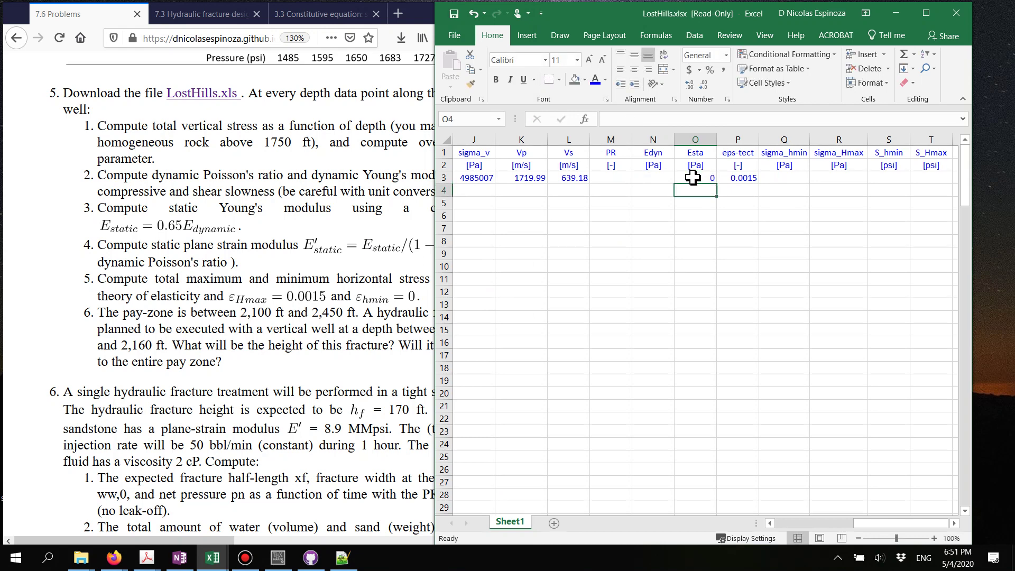
{"action": "key", "text": "Left"}
{"action": "key", "text": "Up"}
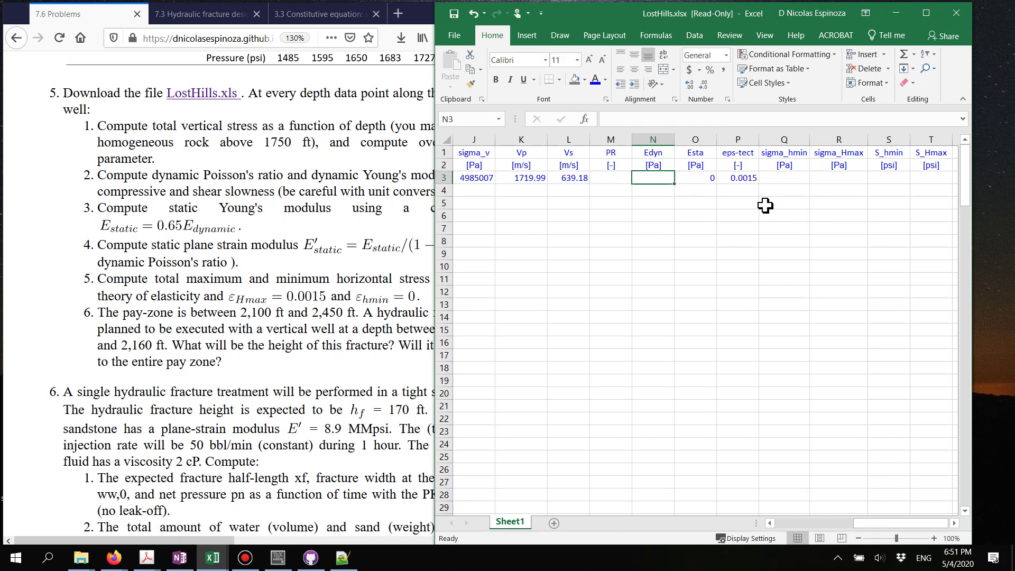
- Check the 0.0015 eps-tect strain in P3 against the problem list and select the sigma_hmin/sigma_Hmax headers
{"action": "left_click", "coordinate": [741, 179]}
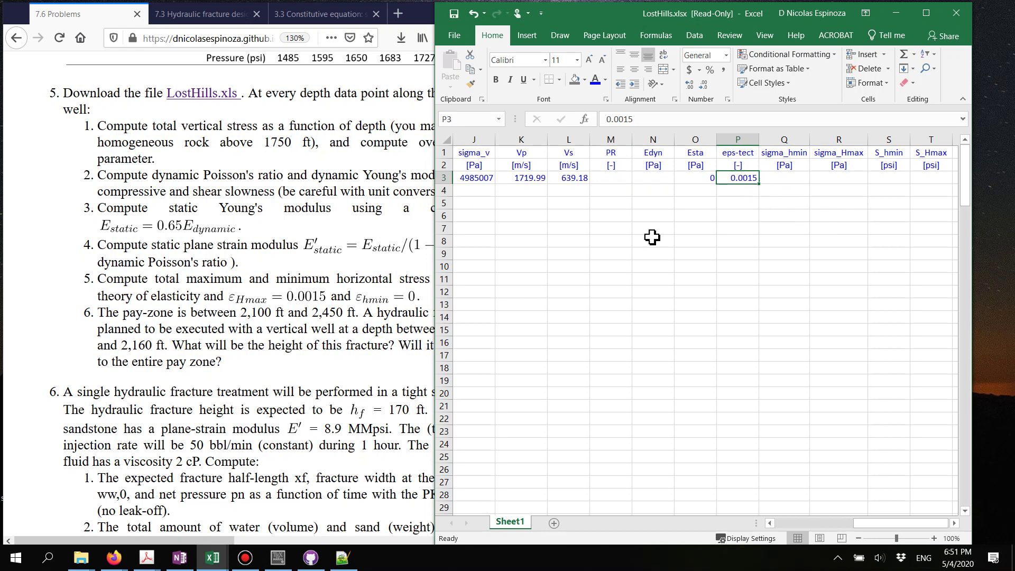
{"action": "left_click", "coordinate": [320, 299]}
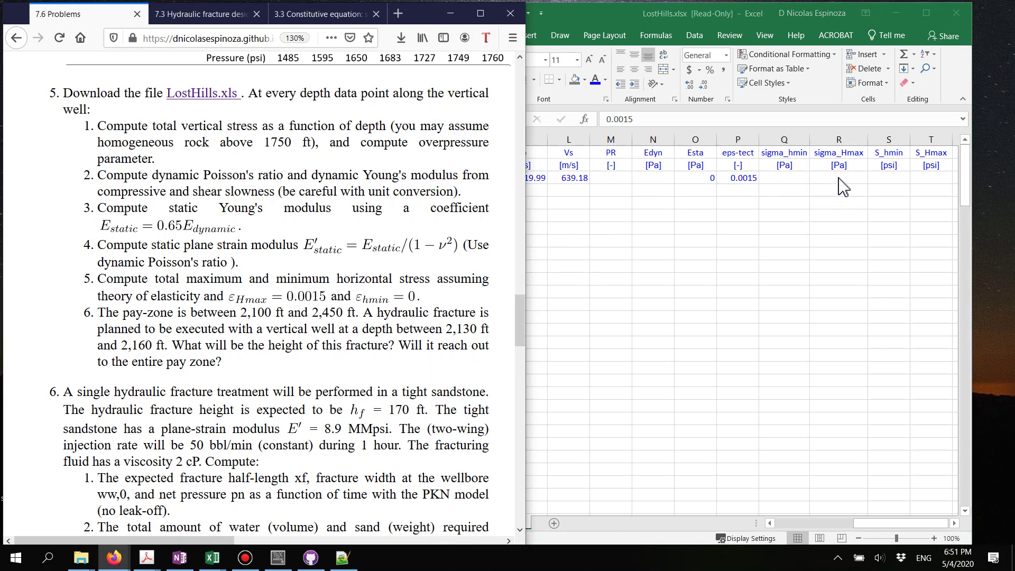
{"action": "left_click", "coordinate": [786, 161]}
{"action": "left_click", "coordinate": [786, 153]}
{"action": "left_click_drag", "start_coordinate": [786, 153], "coordinate": [842, 154]}
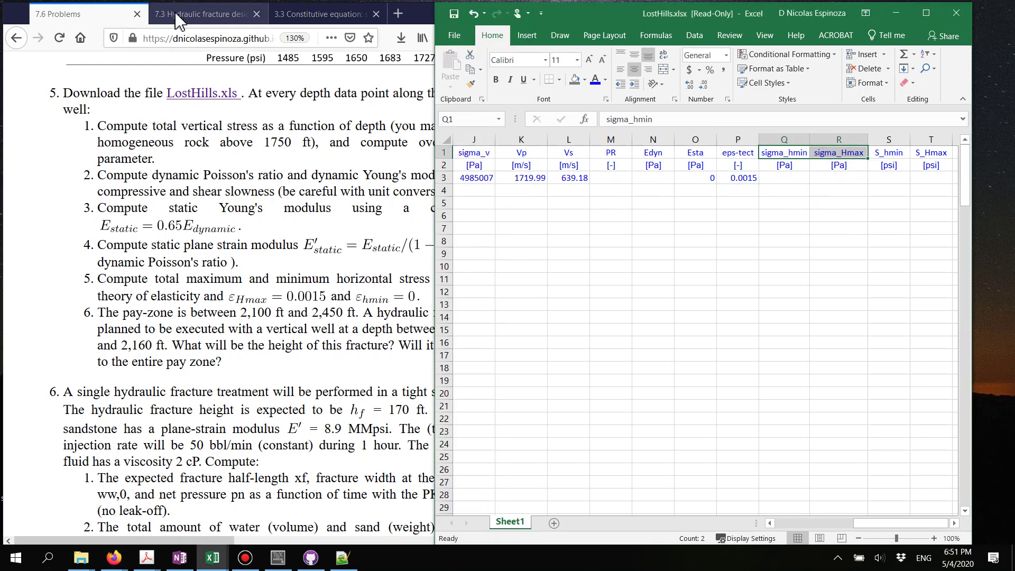
- View the eq. 3.34 horizontal stress formulas on the 3.3 page, then select column P in Excel
{"action": "left_click", "coordinate": [317, 16]}
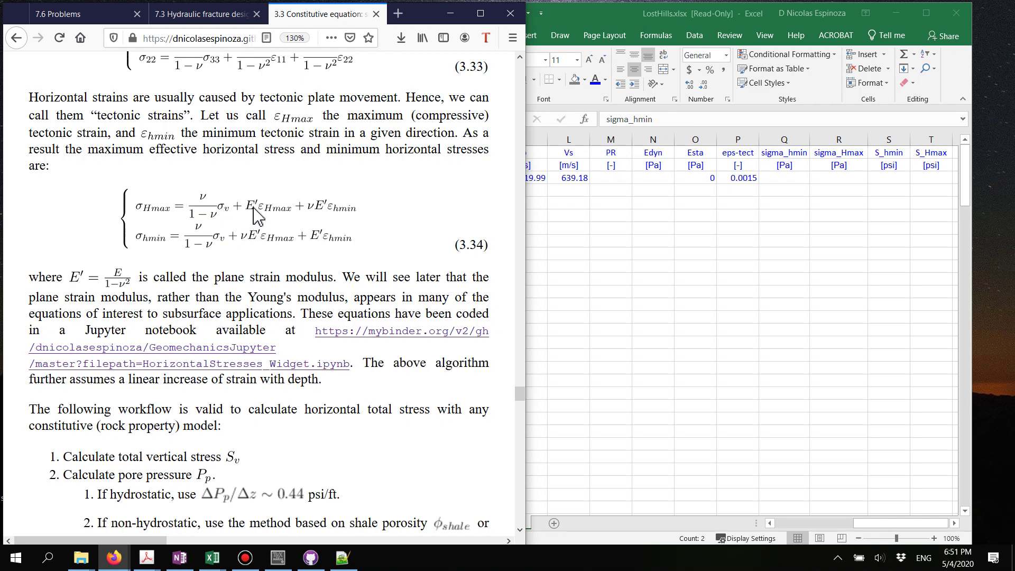
{"action": "left_click", "coordinate": [707, 156]}
{"action": "left_click", "coordinate": [694, 154]}
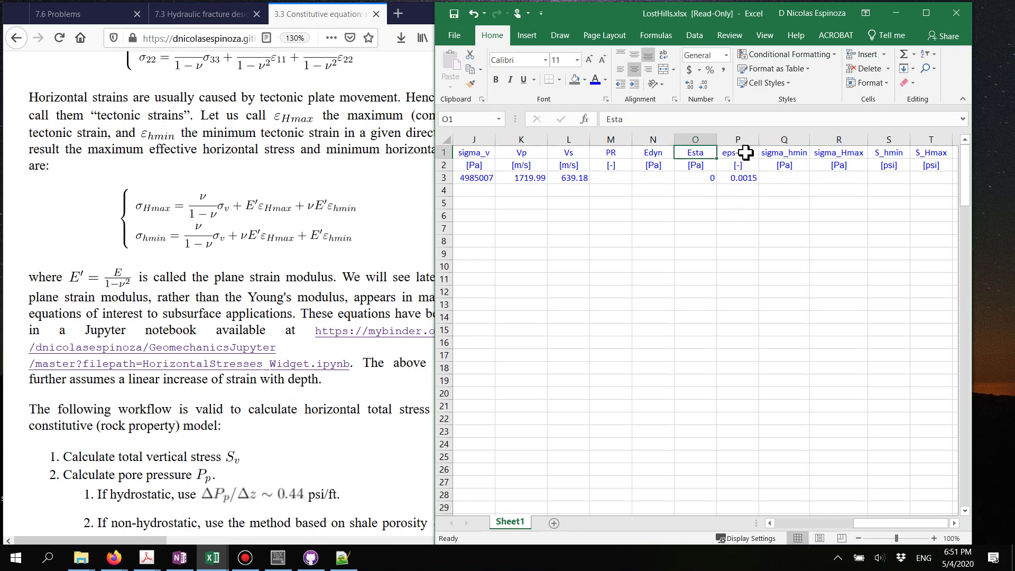
{"action": "left_click", "coordinate": [732, 139]}
- Insert a blank column before eps-tect and give it the header E'sta
{"action": "right_click", "coordinate": [732, 139]}
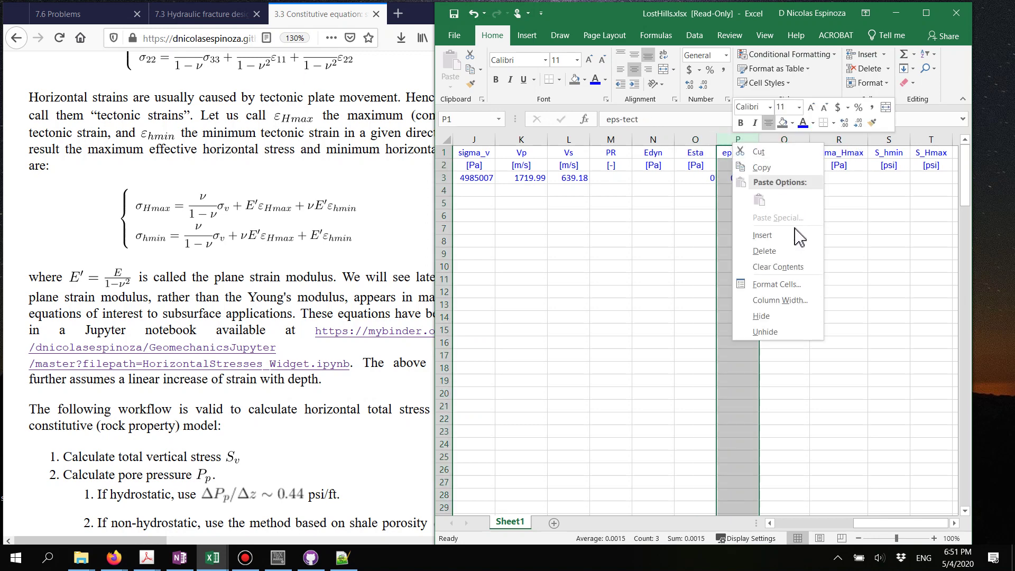
{"action": "left_click", "coordinate": [763, 235]}
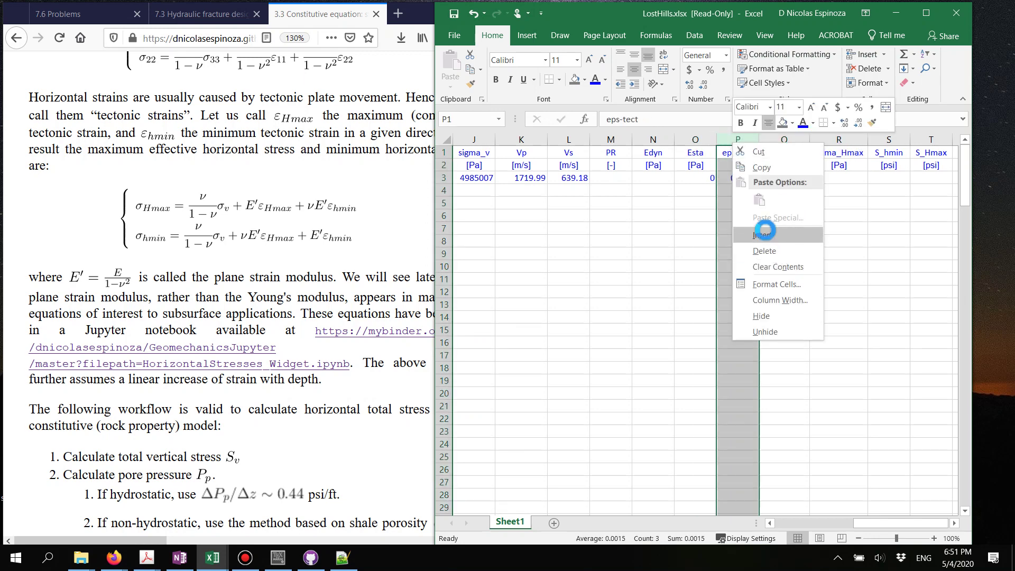
{"action": "left_click", "coordinate": [727, 153]}
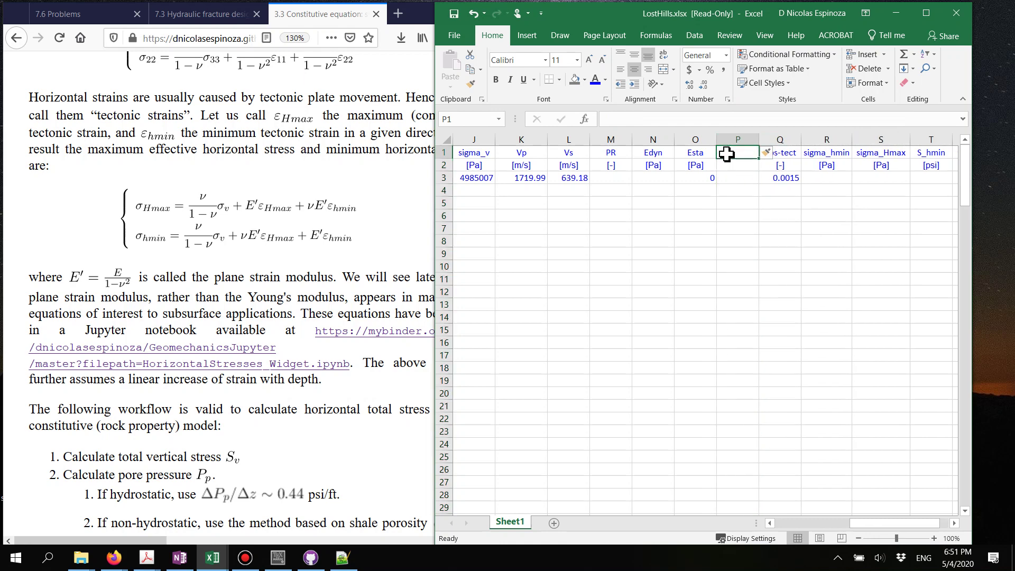
{"action": "type", "text": "E'sta"}
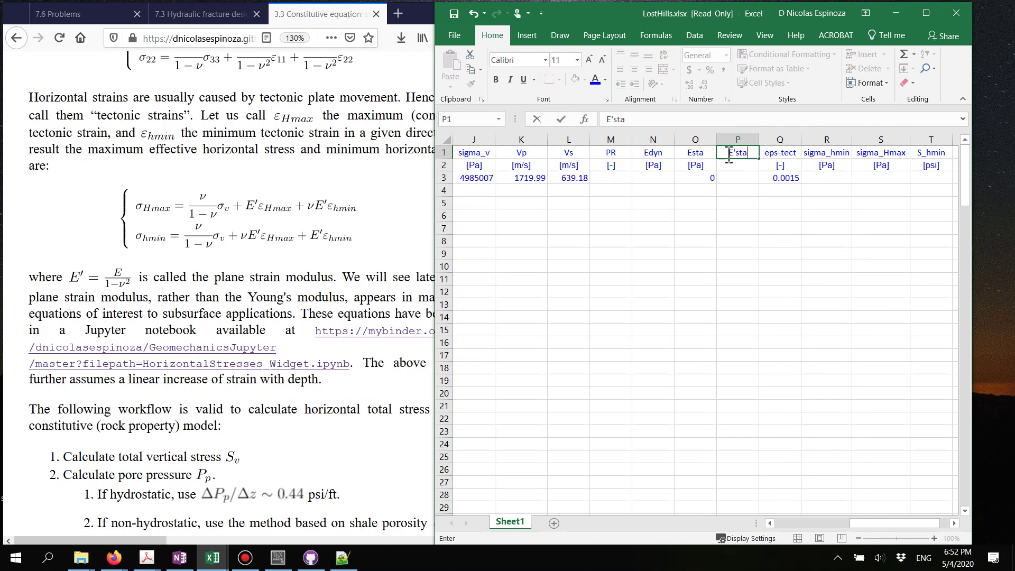
{"action": "key", "text": "Down"}
- Copy the [Pa] unit label from O2 into P2 and clear the copy marquee
{"action": "key", "text": "Left"}
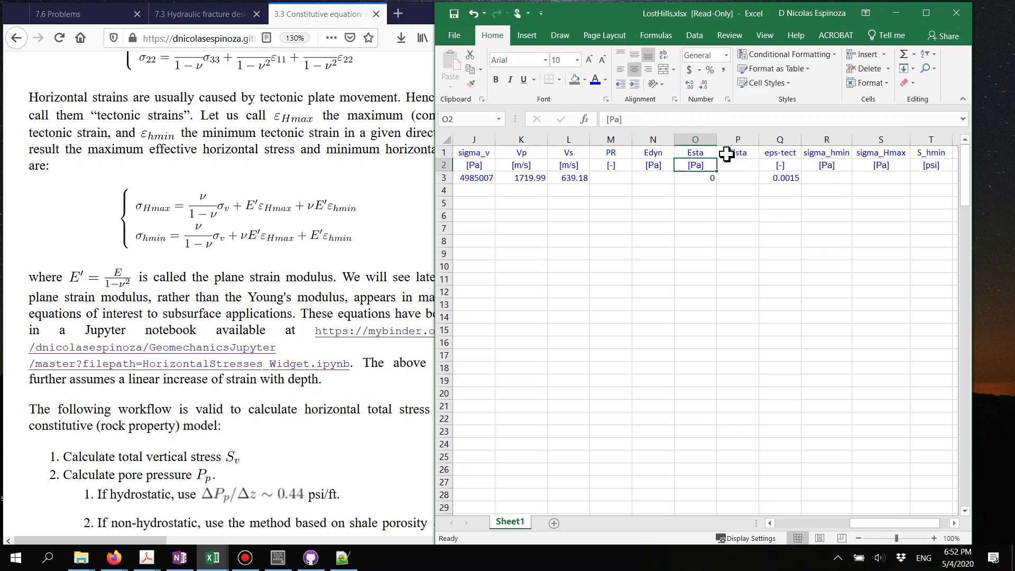
{"action": "key", "text": "ctrl+c"}
{"action": "key", "text": "Right"}
{"action": "key", "text": "ctrl+v"}
{"action": "key", "text": "Down"}
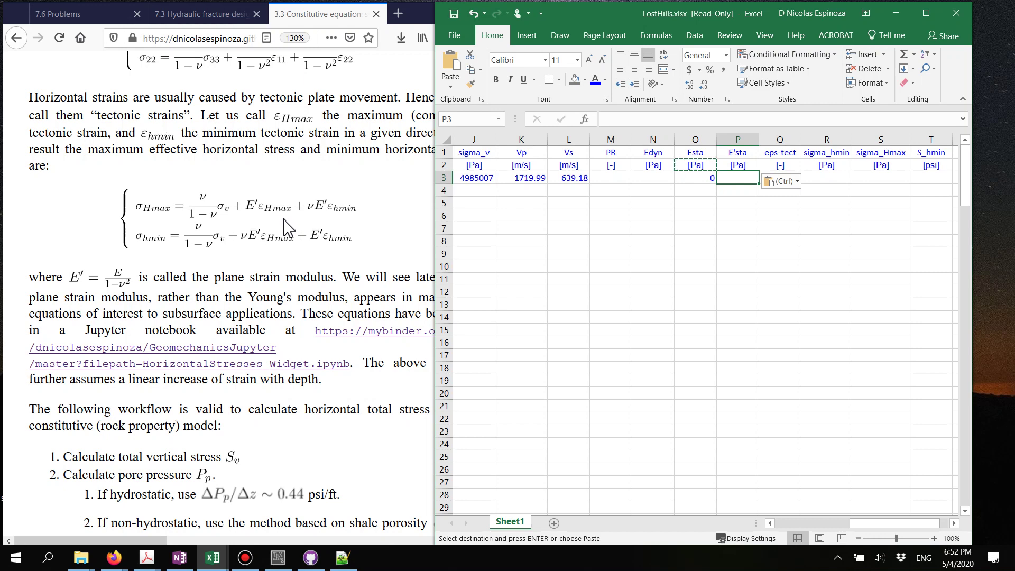
{"action": "left_click", "coordinate": [782, 215]}
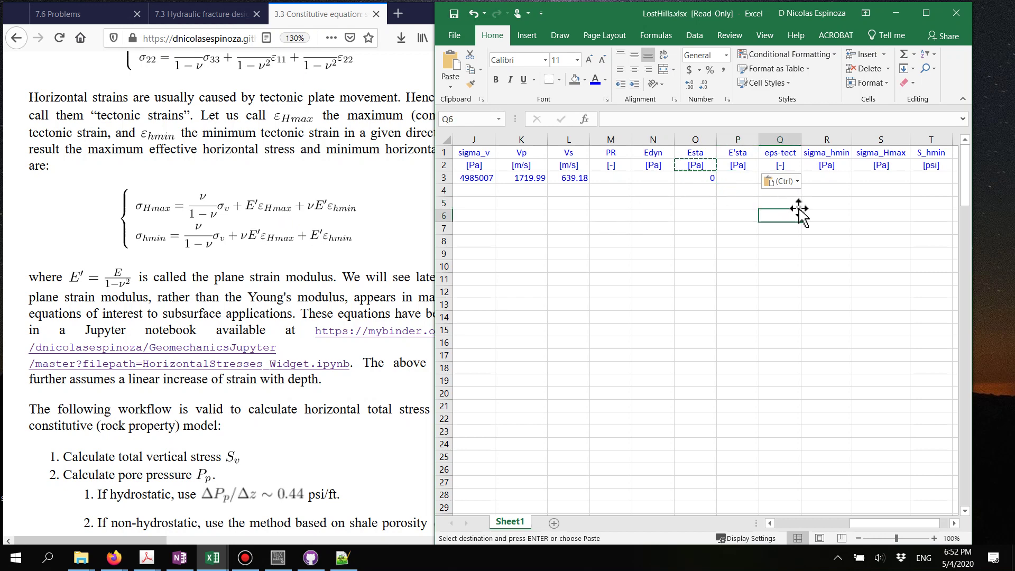
{"action": "key", "text": "Escape"}
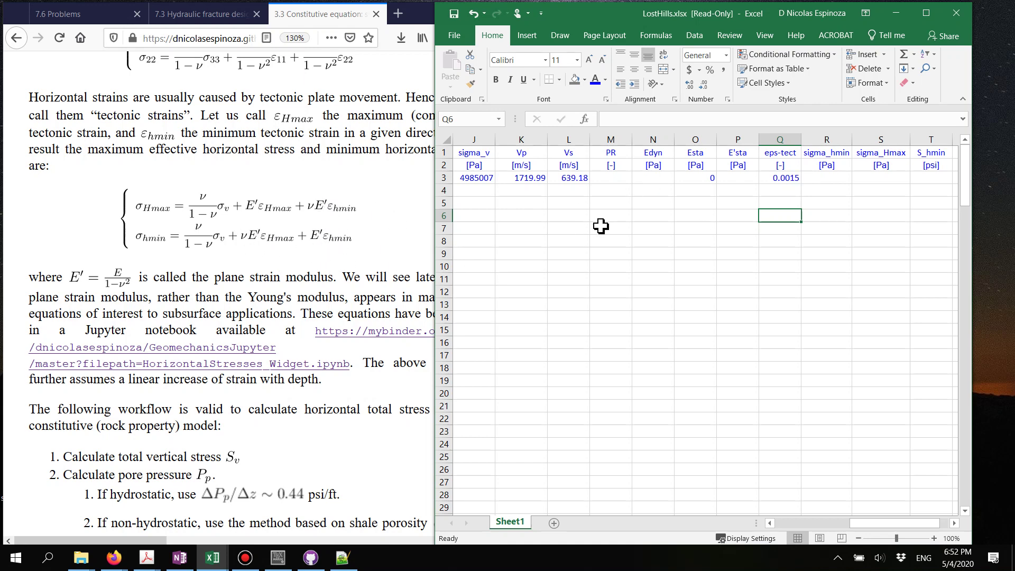
{"action": "left_click_drag", "start_coordinate": [827, 176], "coordinate": [882, 182]}
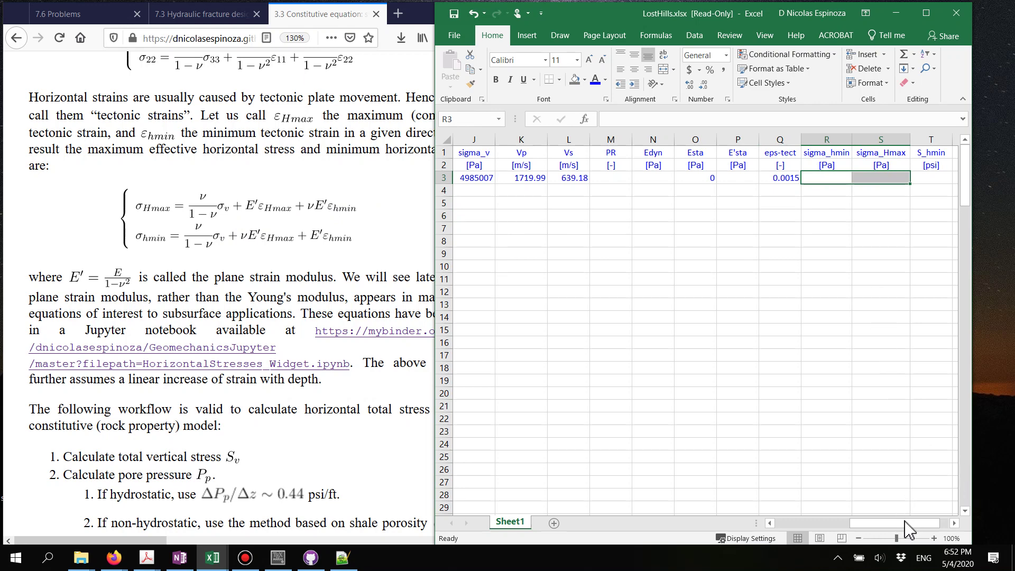
{"action": "left_click_drag", "start_coordinate": [906, 523], "coordinate": [931, 524]}
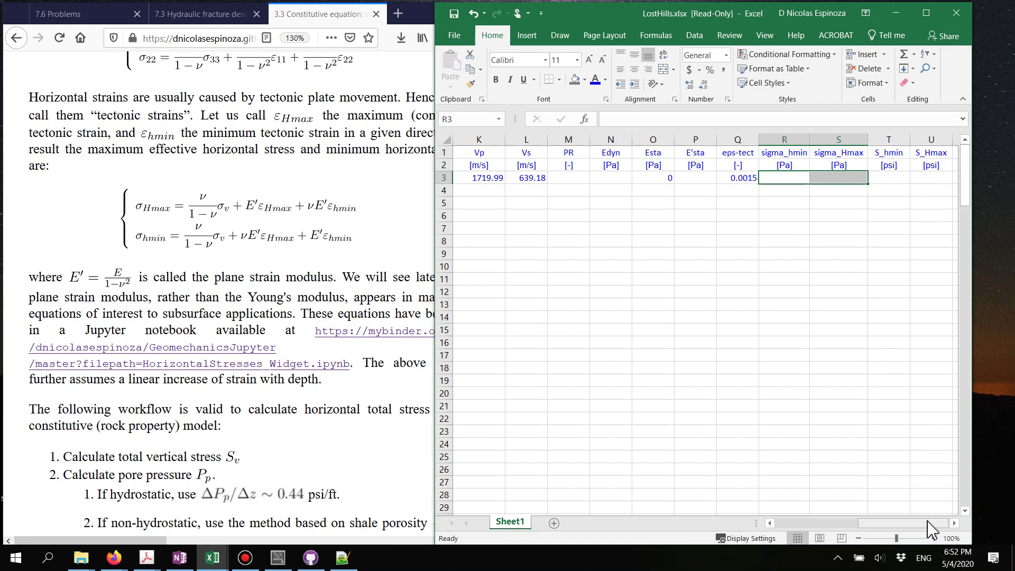
{"action": "left_click_drag", "start_coordinate": [927, 523], "coordinate": [917, 522]}
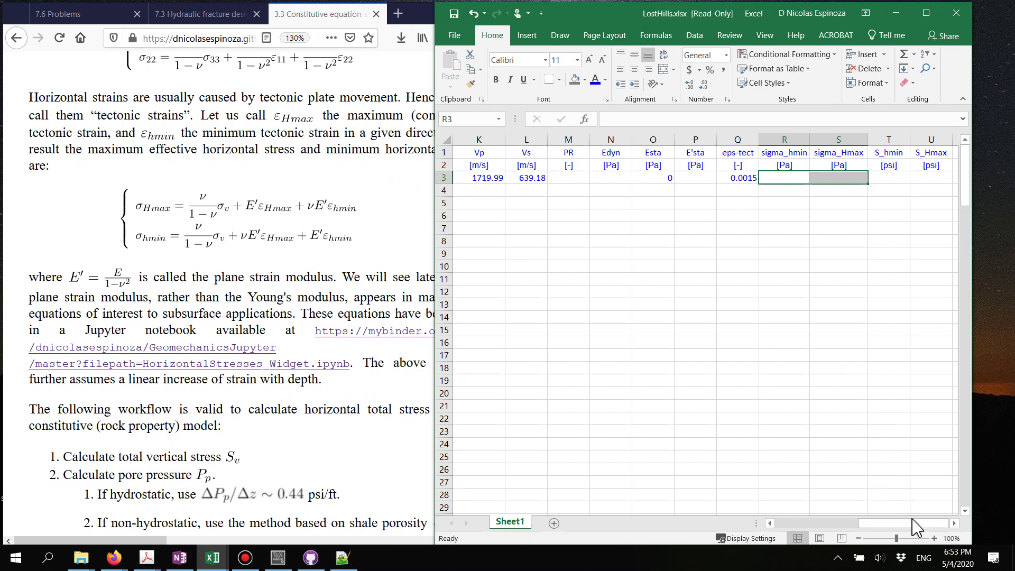
{"action": "left_click_drag", "start_coordinate": [917, 528], "coordinate": [862, 522]}
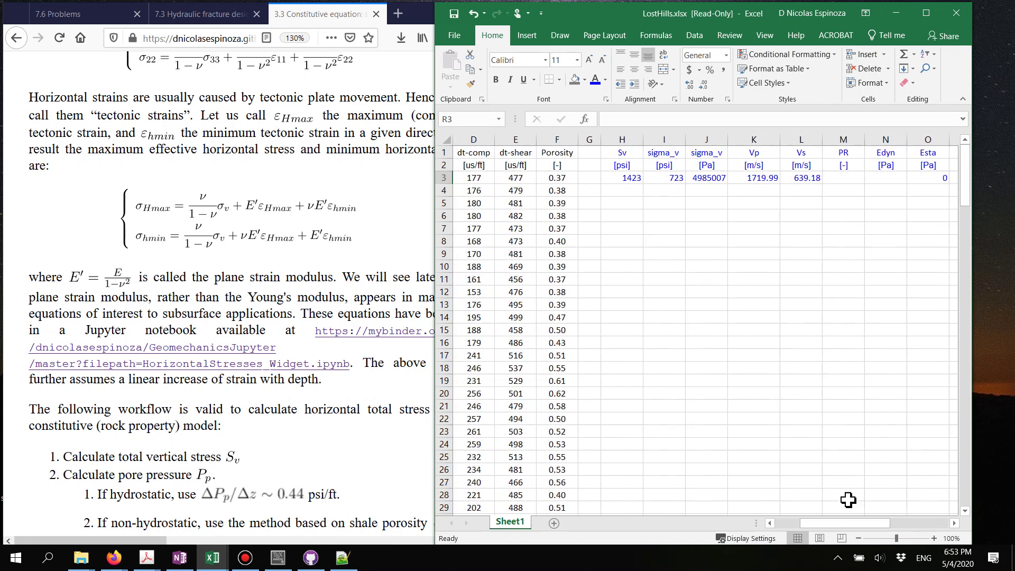
{"action": "left_click_drag", "start_coordinate": [870, 529], "coordinate": [848, 530]}
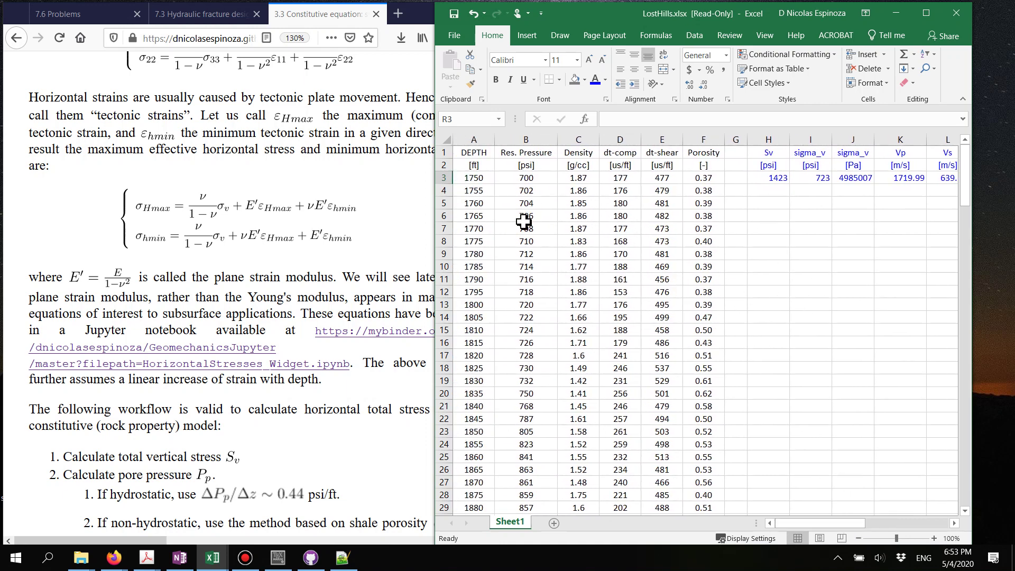
{"action": "left_click_drag", "start_coordinate": [483, 178], "coordinate": [471, 290]}
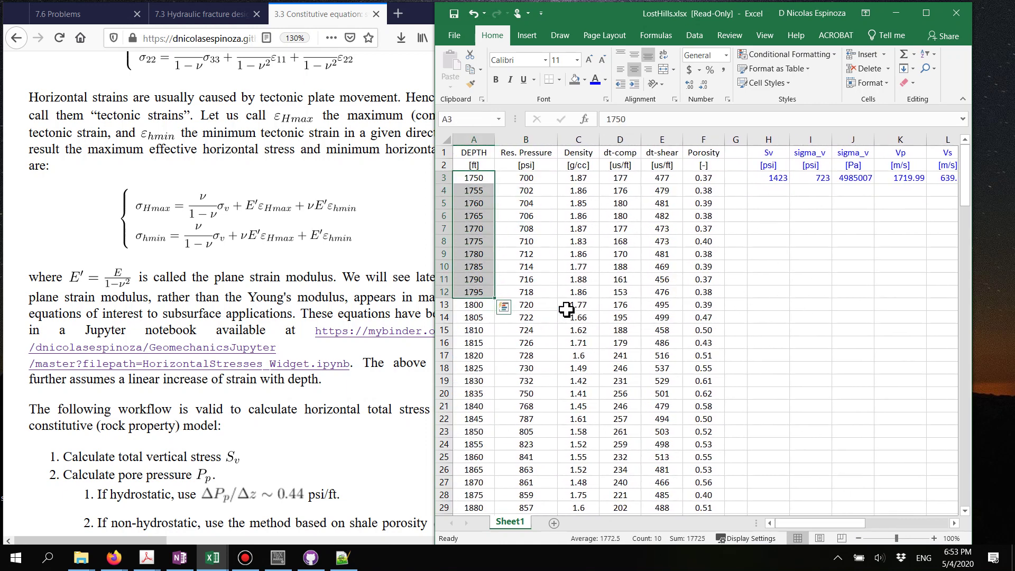
- Highlight the DEPTH-to-Porosity log data in A3:F26 and scroll right to the stress columns
{"action": "left_click", "coordinate": [773, 192]}
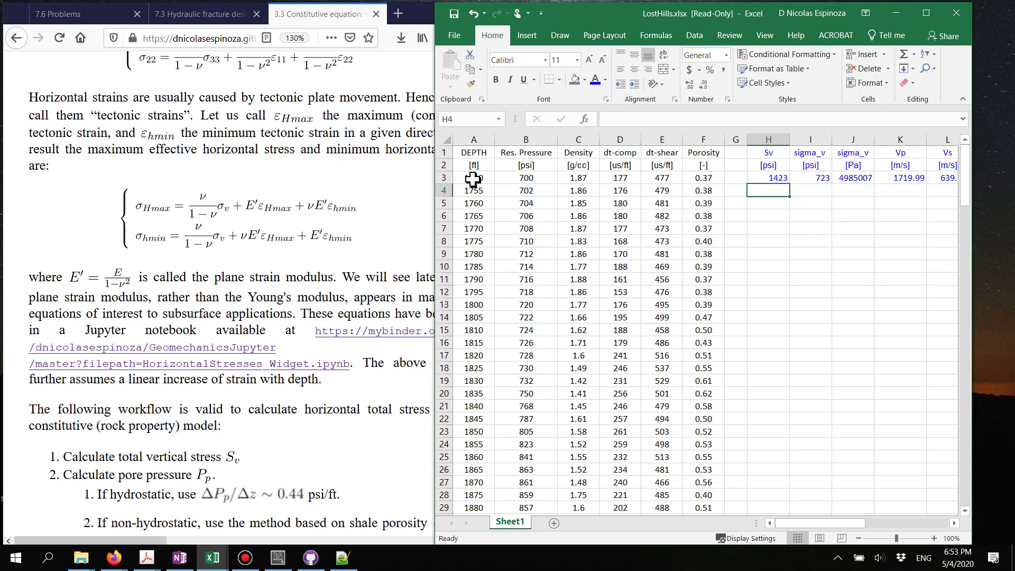
{"action": "left_click_drag", "start_coordinate": [473, 179], "coordinate": [702, 470]}
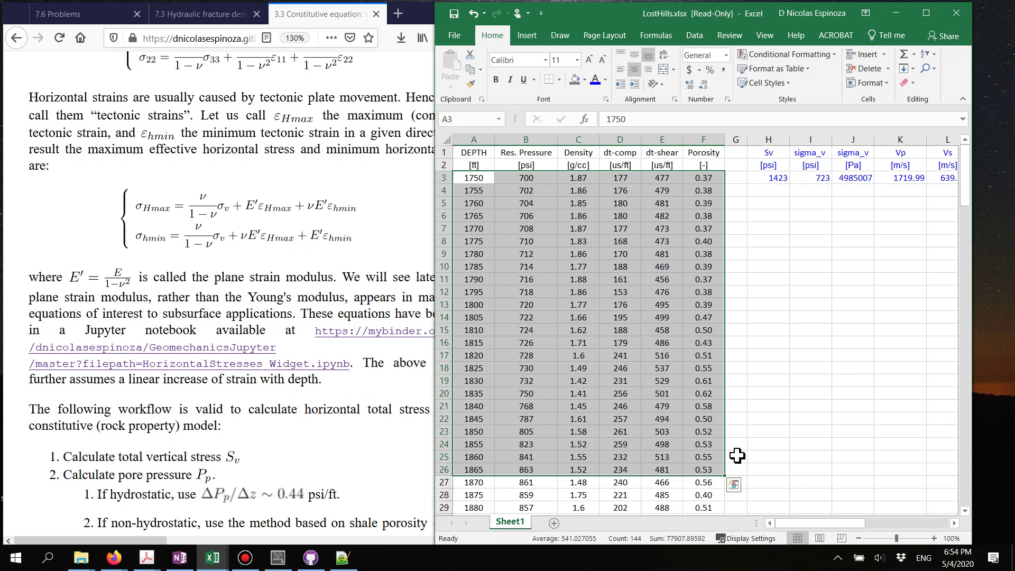
{"action": "left_click_drag", "start_coordinate": [817, 523], "coordinate": [898, 507]}
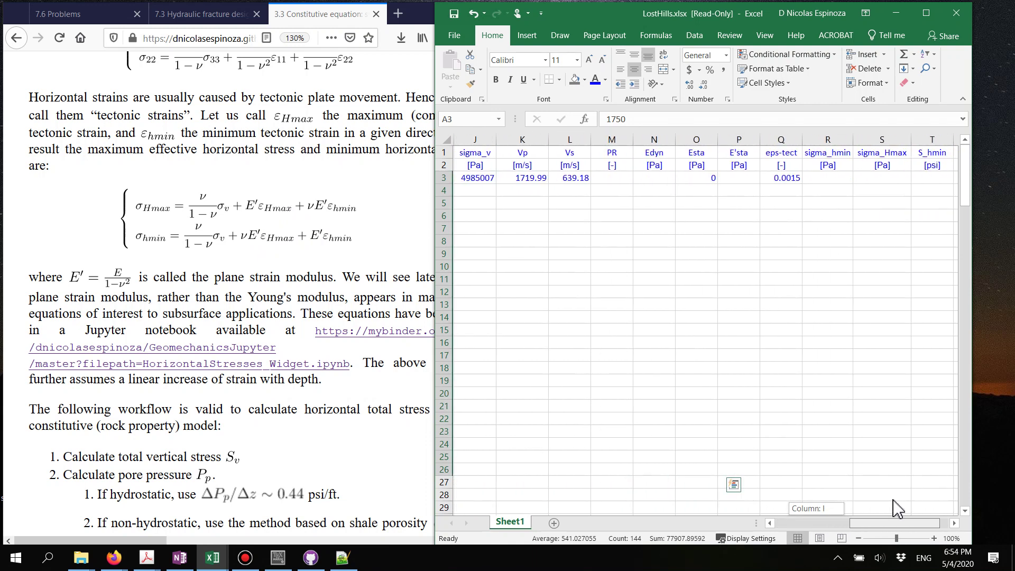
{"action": "left_click_drag", "start_coordinate": [781, 140], "coordinate": [793, 238]}
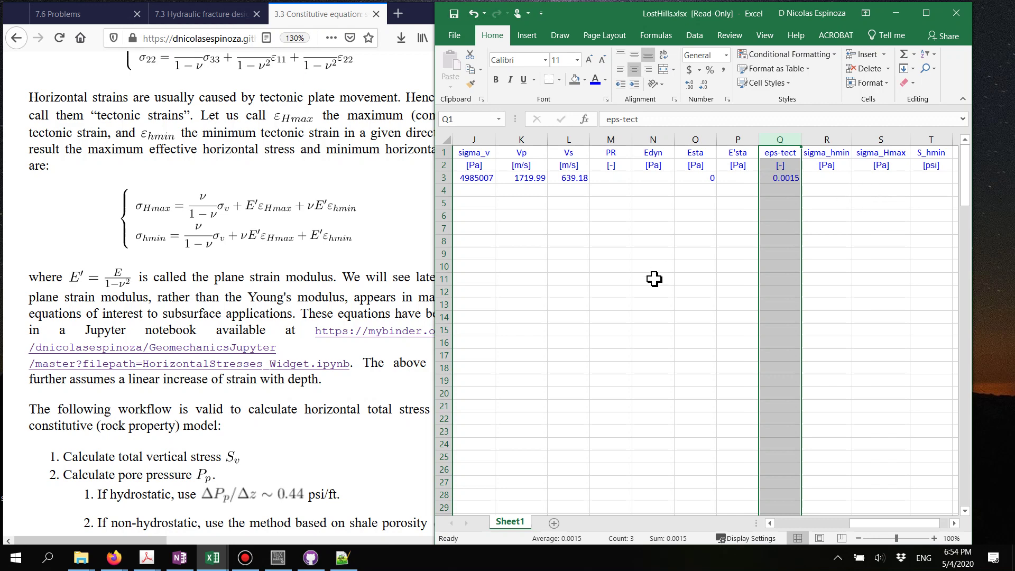
- Select the sigma_Hmax and S_hmin columns, then bring up the 7.6 Problems page
{"action": "left_click", "coordinate": [885, 132]}
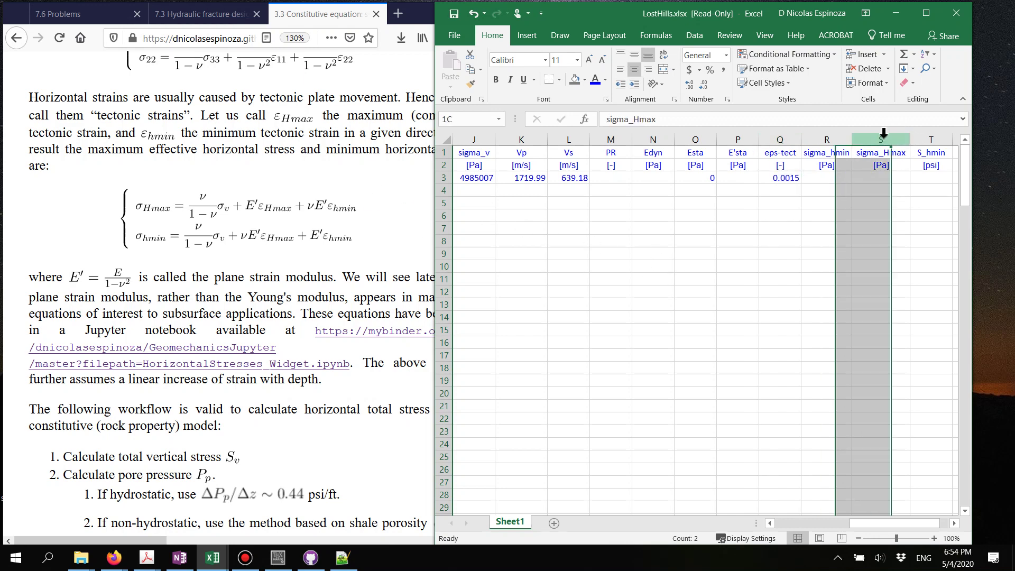
{"action": "left_click", "coordinate": [939, 135], "text": "shift"}
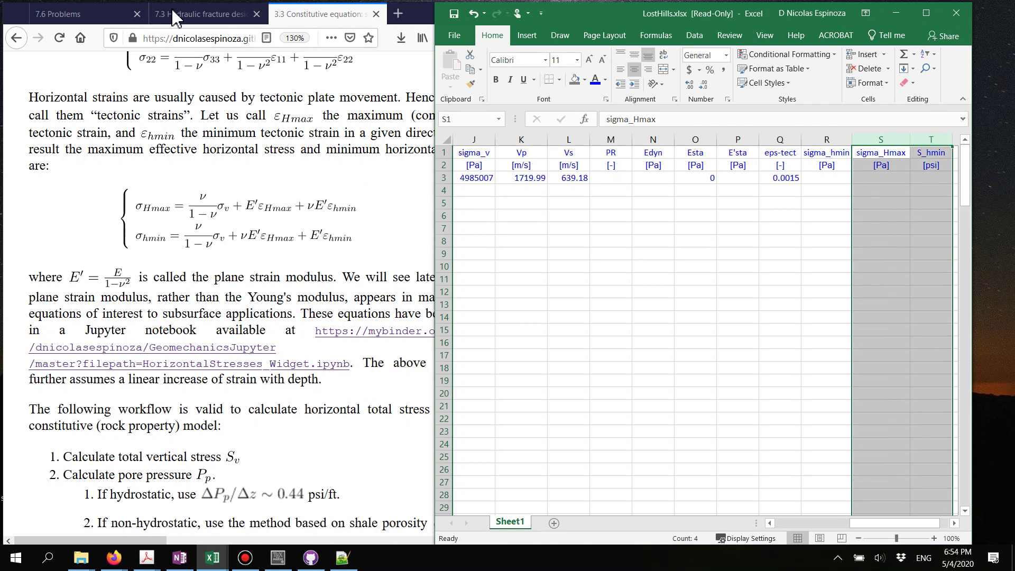
{"action": "left_click", "coordinate": [84, 14]}
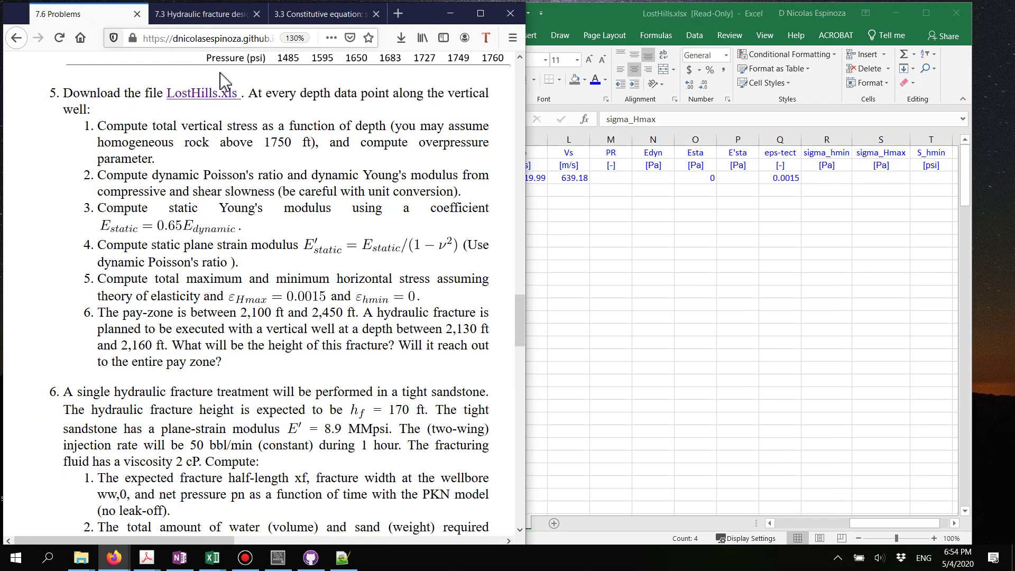
- Scroll the 7.3 Hydraulic fracture design page down to Figure 7.21, then return to Excel
{"action": "left_click", "coordinate": [212, 26]}
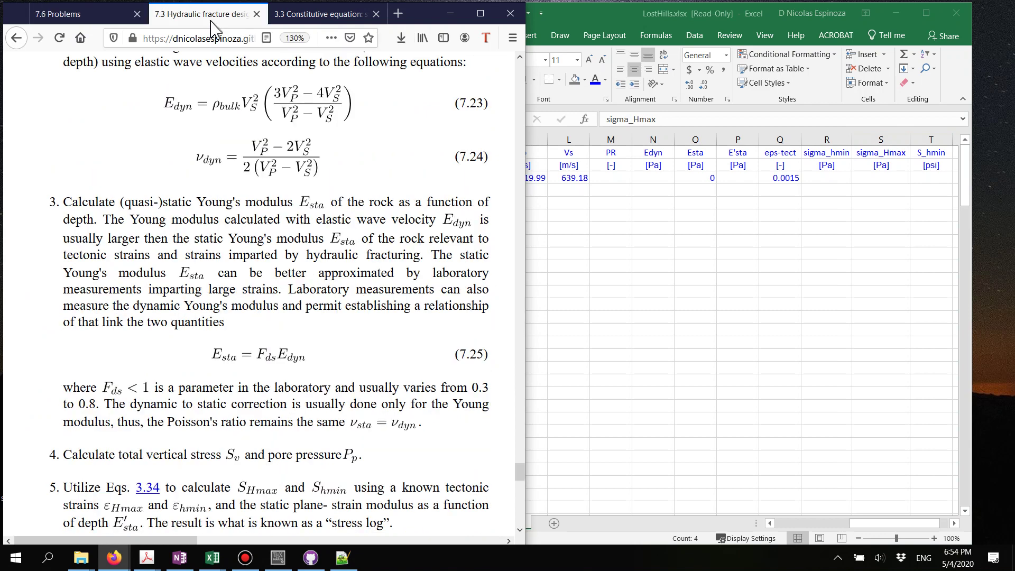
{"action": "scroll", "coordinate": [353, 251], "scroll_direction": "down", "scroll_amount": 8}
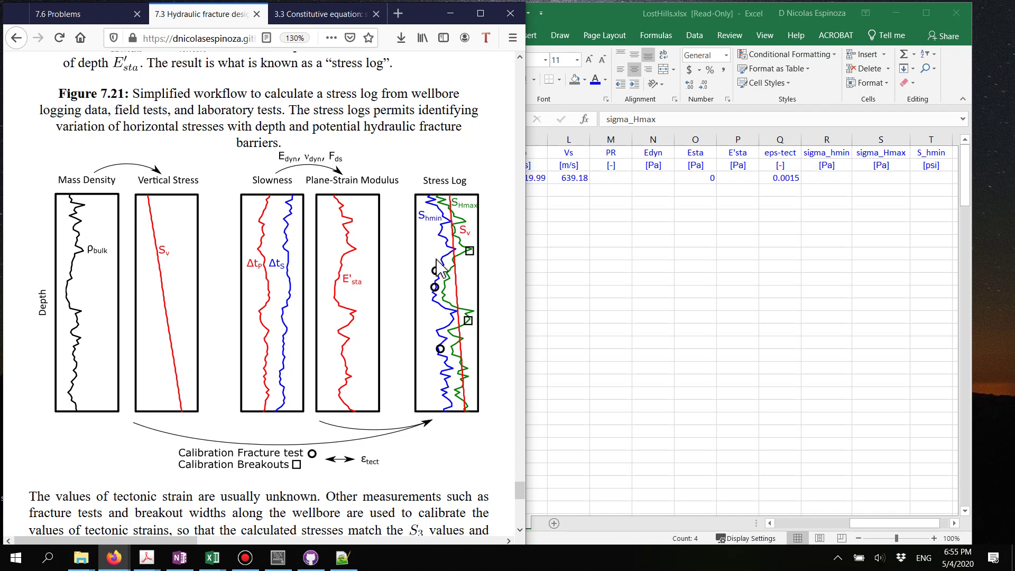
{"action": "key", "text": "alt+Tab"}
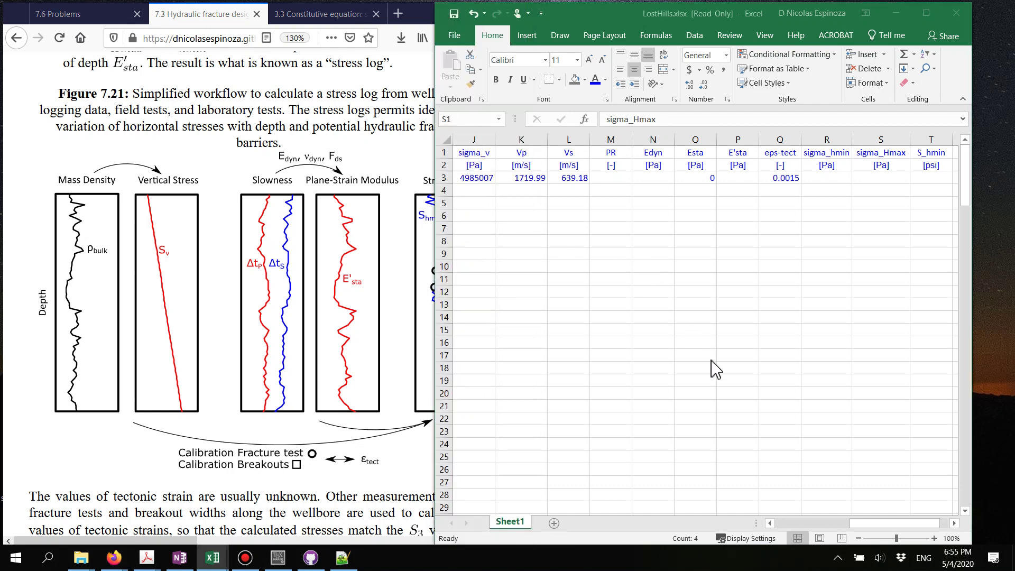
- Scroll the sheet back to column A, then bring Firefox's Figure 7.21 stress log forward
{"action": "left_click_drag", "start_coordinate": [900, 524], "coordinate": [823, 524]}
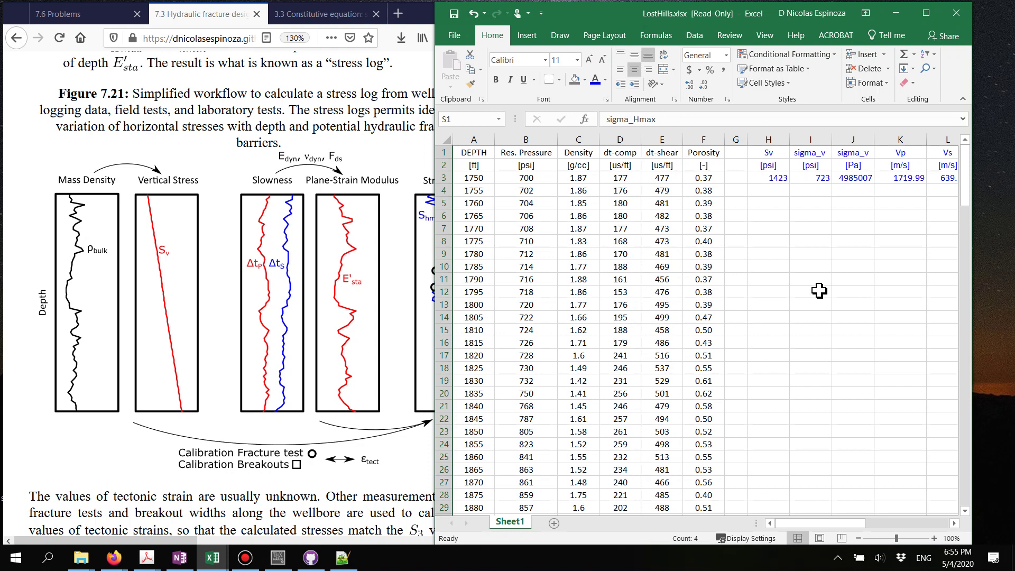
{"action": "left_click", "coordinate": [400, 266]}
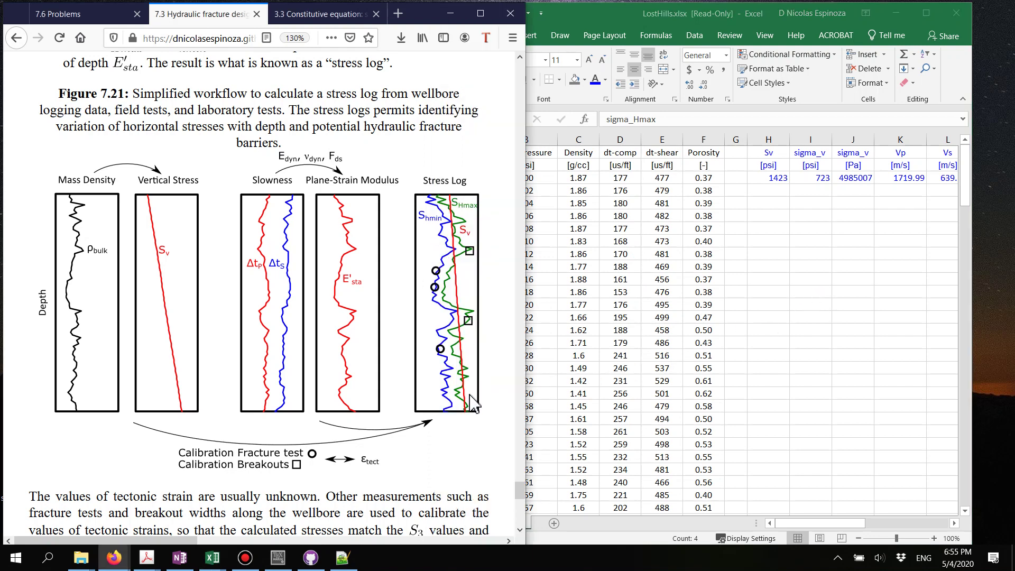
- Highlight problem 5's 2,100–2,450 ft pay-zone statement on the 7.6 Problems page
{"action": "left_click", "coordinate": [77, 16]}
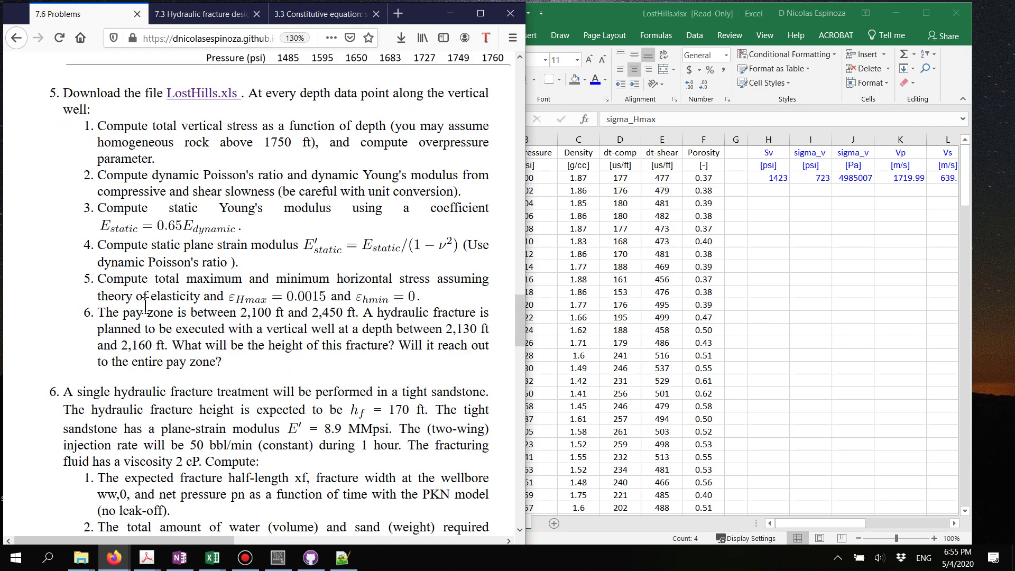
{"action": "left_click_drag", "start_coordinate": [115, 313], "coordinate": [203, 323]}
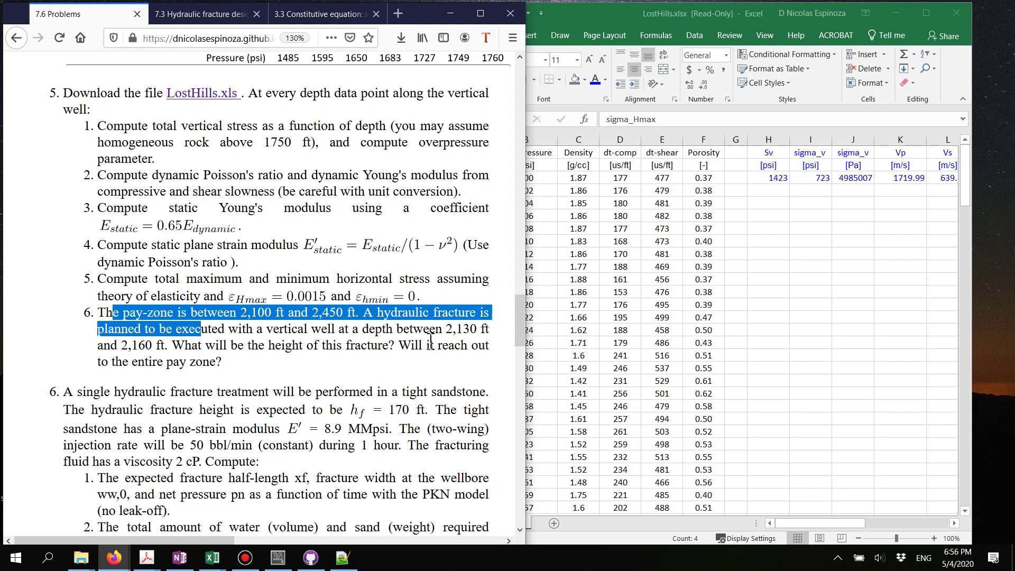
- Highlight the planned 2,130–2,160 ft fracture depth, then go back to the 7.3 stress-log page
{"action": "left_click", "coordinate": [443, 332]}
{"action": "left_click_drag", "start_coordinate": [445, 329], "coordinate": [161, 345]}
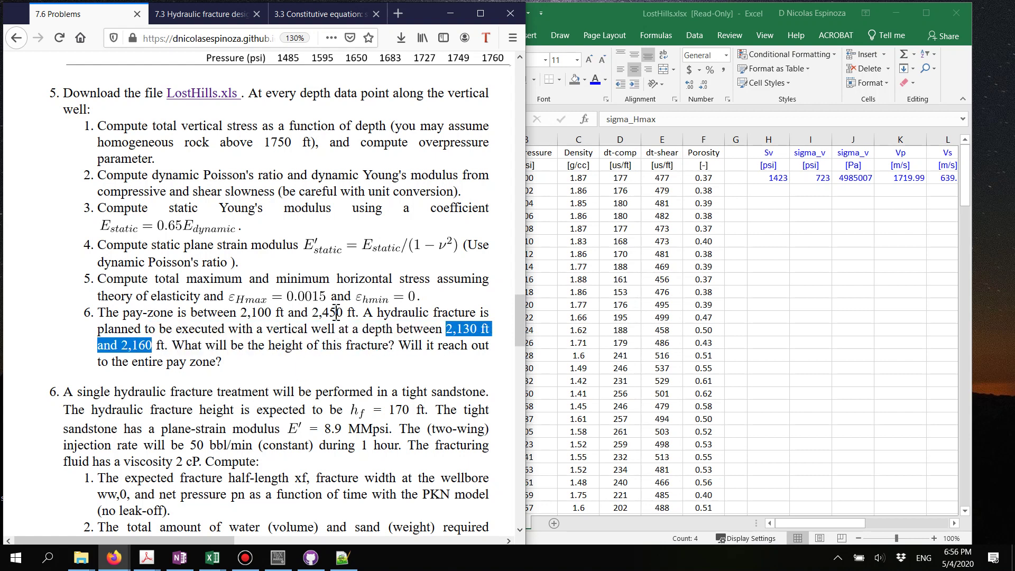
{"action": "left_click", "coordinate": [204, 16]}
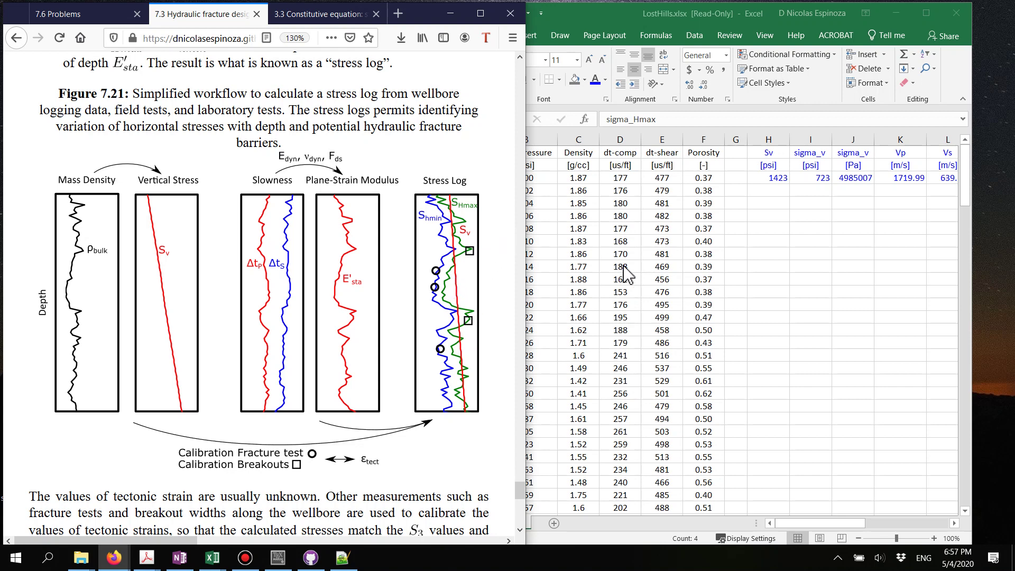
- Highlight the fracture height question and problem 6's first PKN half-length question, then return to 7.3
{"action": "left_click", "coordinate": [86, 15]}
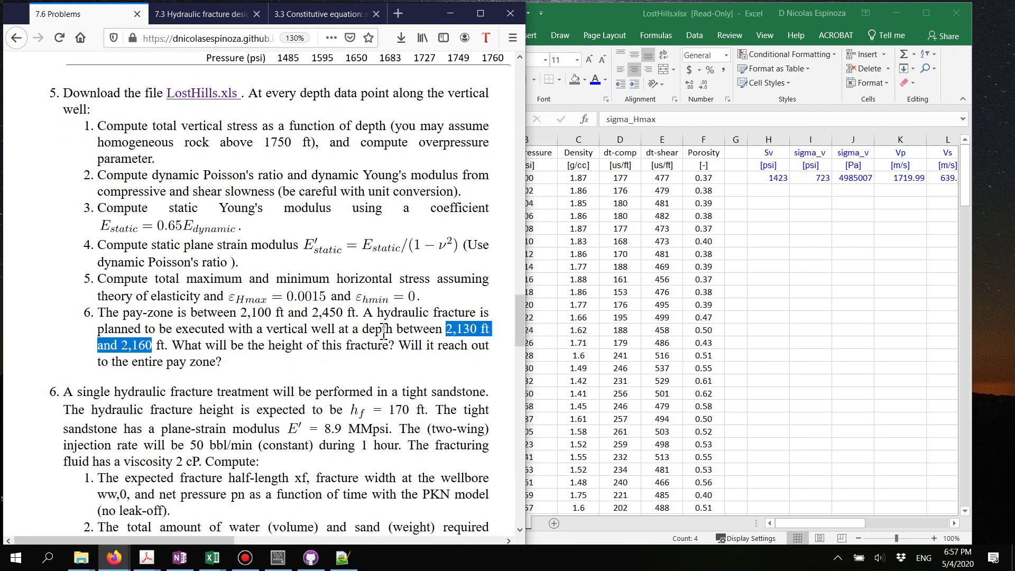
{"action": "left_click_drag", "start_coordinate": [364, 313], "coordinate": [233, 378]}
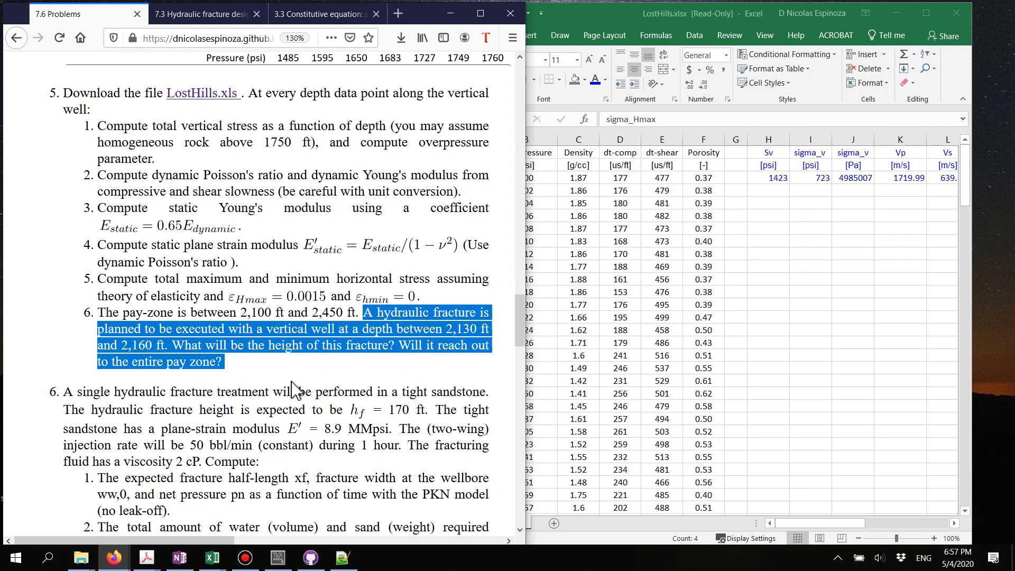
{"action": "scroll", "coordinate": [288, 387], "scroll_direction": "down", "scroll_amount": 3}
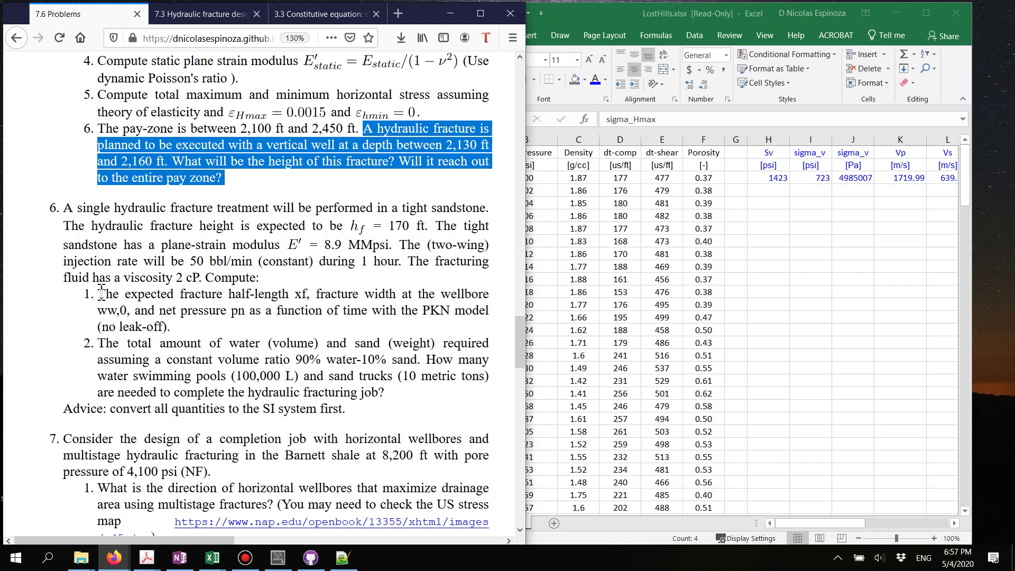
{"action": "left_click_drag", "start_coordinate": [101, 293], "coordinate": [395, 312]}
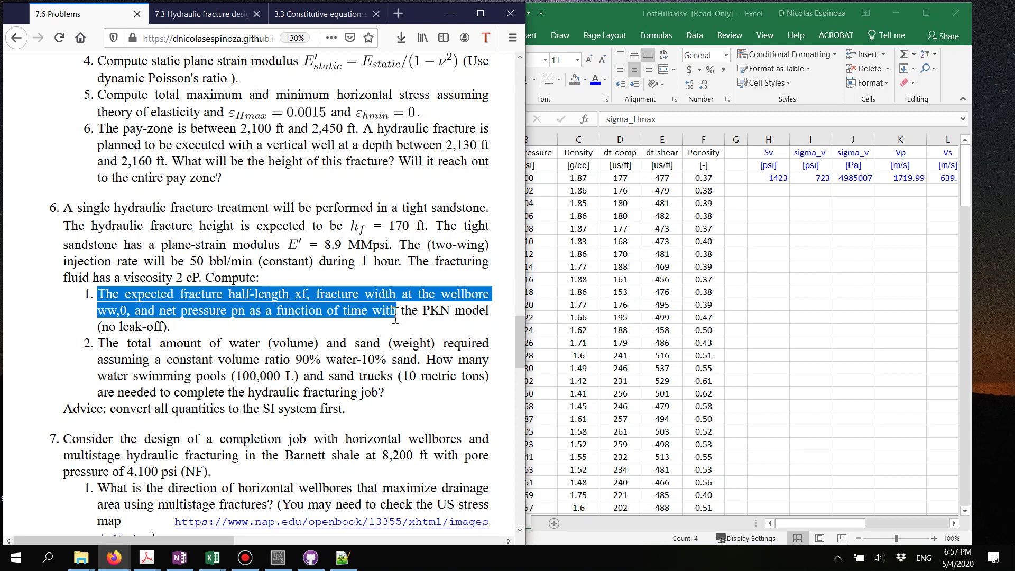
{"action": "left_click", "coordinate": [207, 14]}
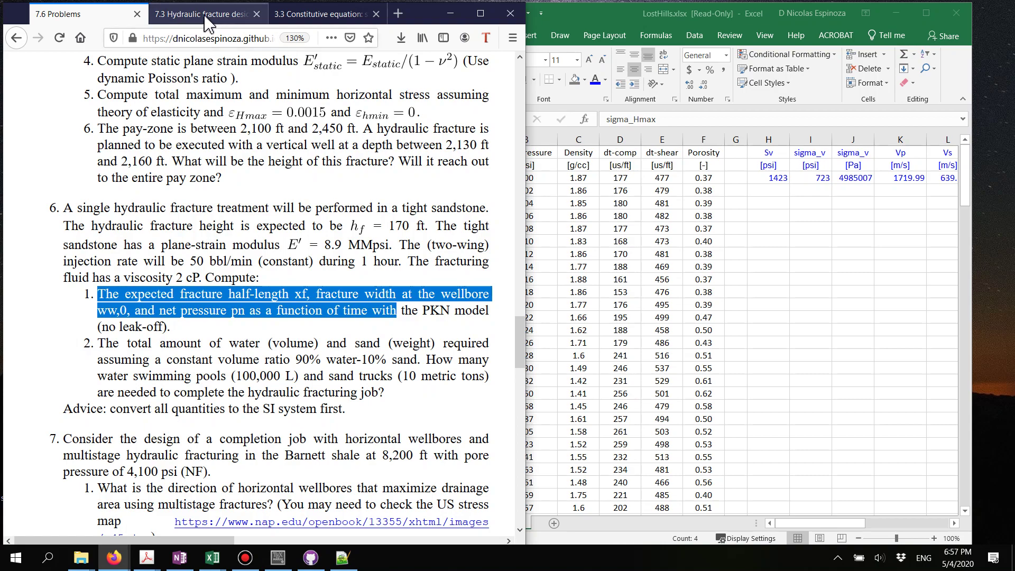
- Review PKN equations 7.15–7.18 and Problem 7.2, then switch to the 3.3 Constitutive equations page
{"action": "scroll", "coordinate": [322, 269], "scroll_direction": "up", "scroll_amount": 20}
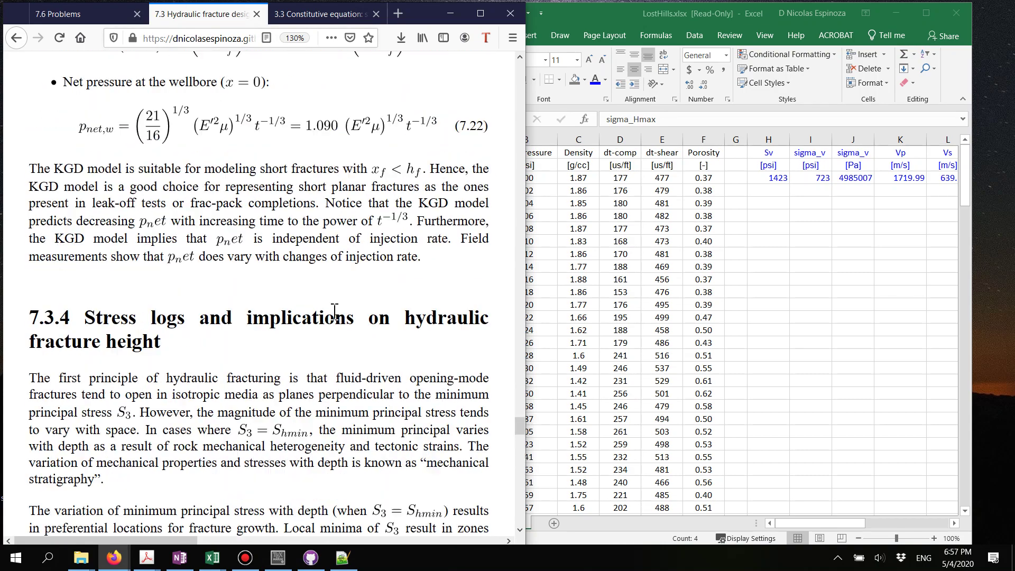
{"action": "scroll", "coordinate": [335, 312], "scroll_direction": "up", "scroll_amount": 20}
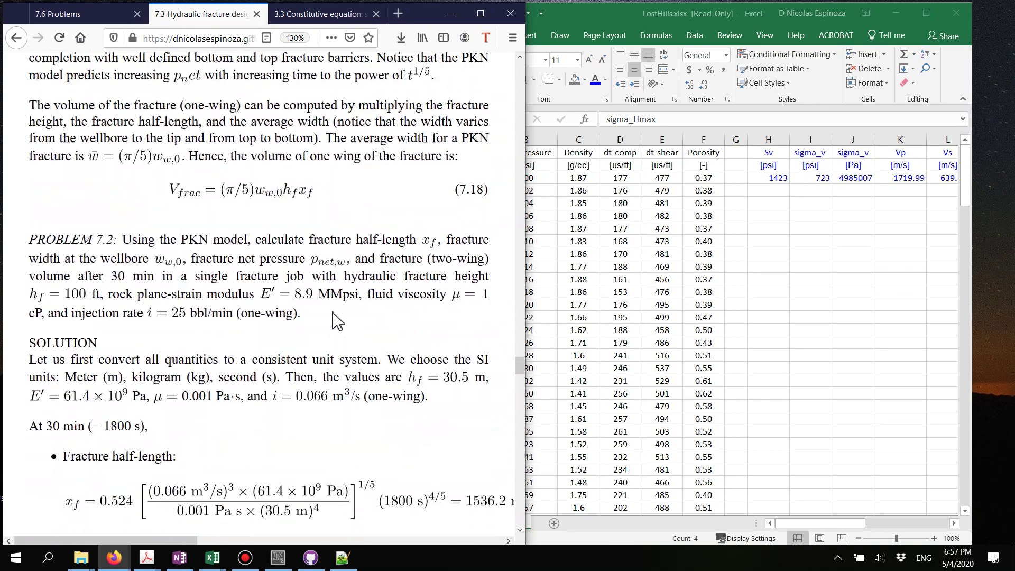
{"action": "scroll", "coordinate": [338, 319], "scroll_direction": "up", "scroll_amount": 7}
{"action": "scroll", "coordinate": [338, 318], "scroll_direction": "down", "scroll_amount": 5}
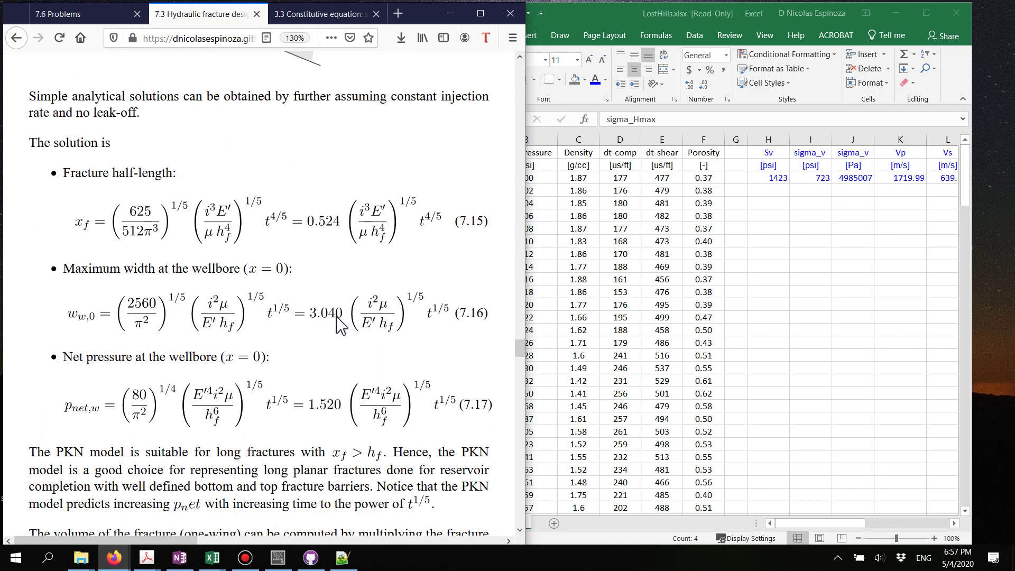
{"action": "scroll", "coordinate": [338, 316], "scroll_direction": "down", "scroll_amount": 2}
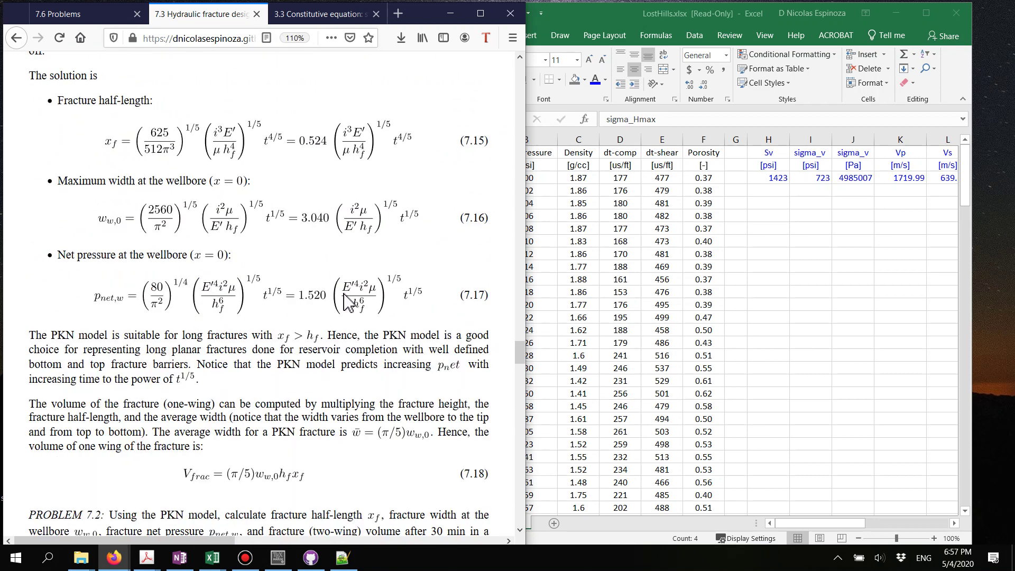
{"action": "scroll", "coordinate": [343, 316], "scroll_direction": "up", "scroll_amount": 3}
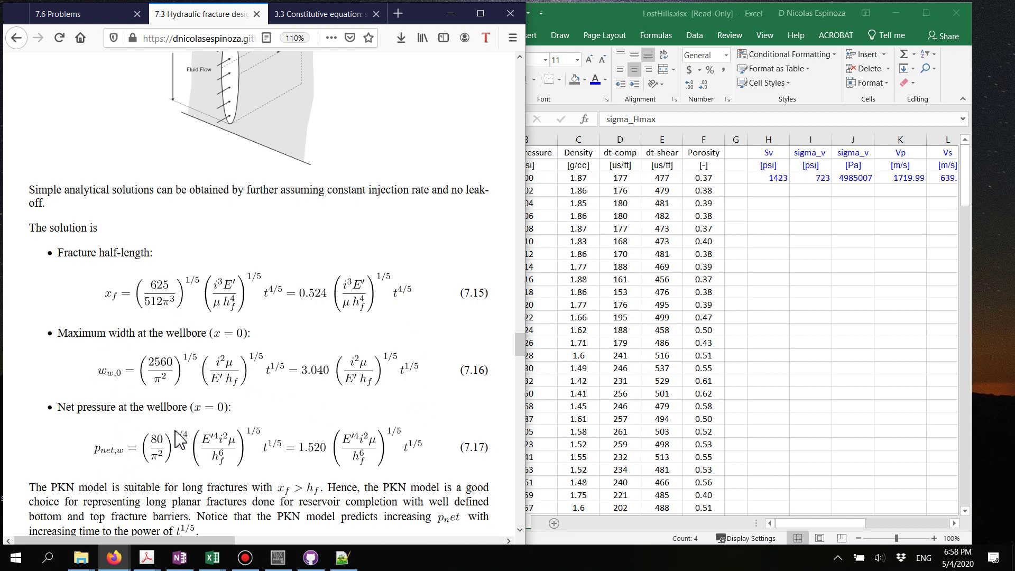
{"action": "scroll", "coordinate": [177, 376], "scroll_direction": "down", "scroll_amount": 3}
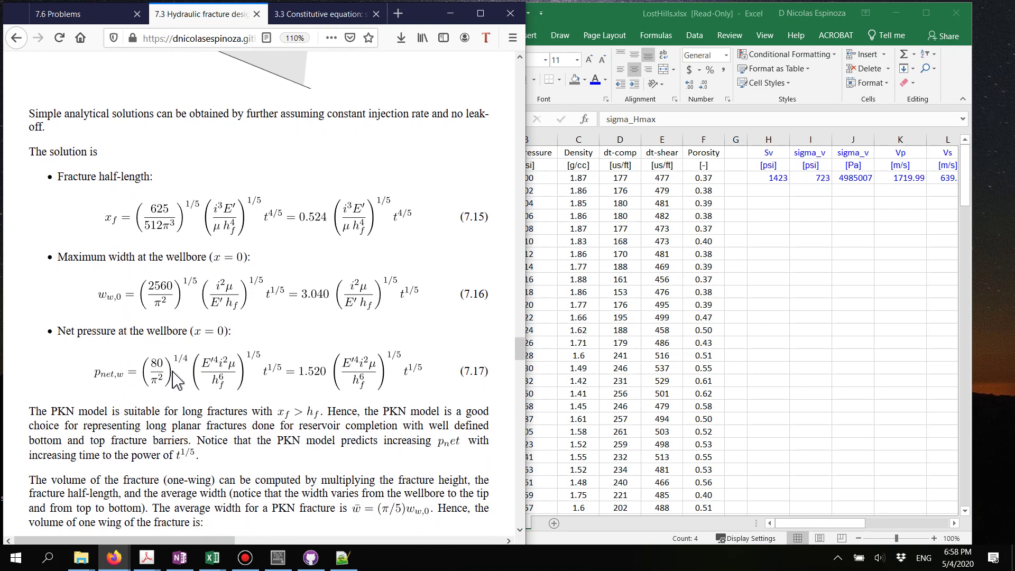
{"action": "scroll", "coordinate": [177, 377], "scroll_direction": "down", "scroll_amount": 15}
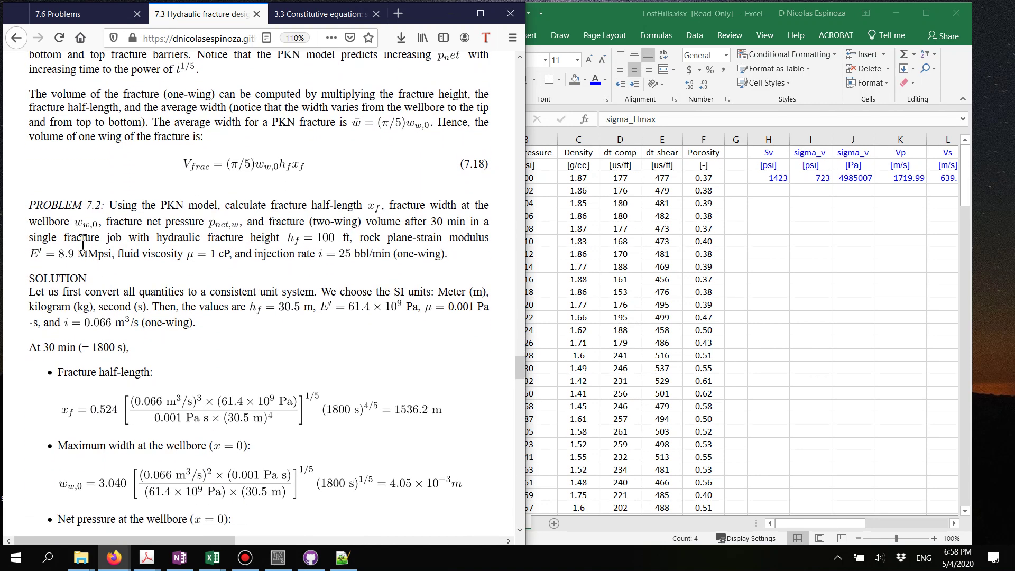
{"action": "scroll", "coordinate": [82, 243], "scroll_direction": "down", "scroll_amount": 3}
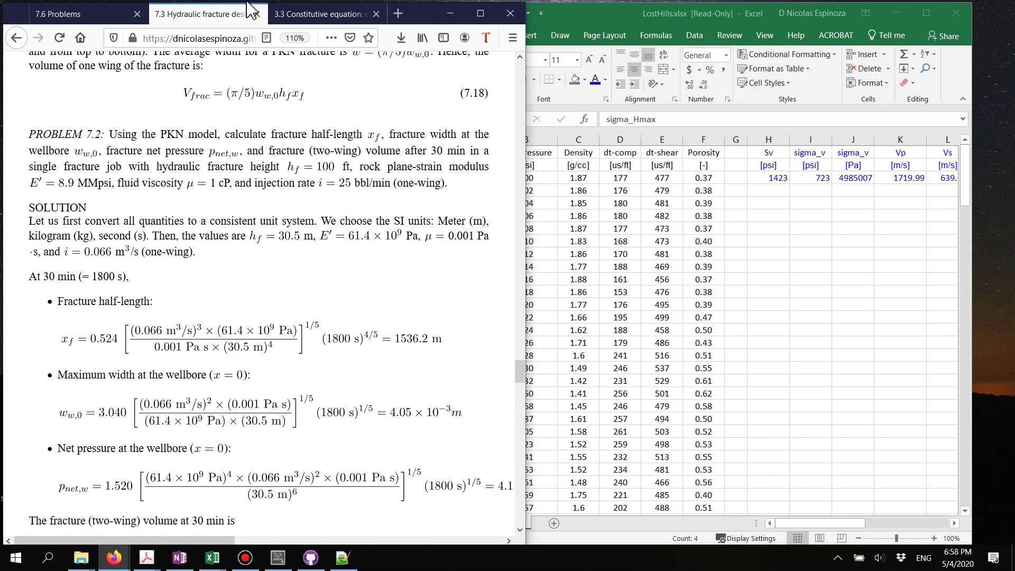
{"action": "left_click", "coordinate": [308, 18]}
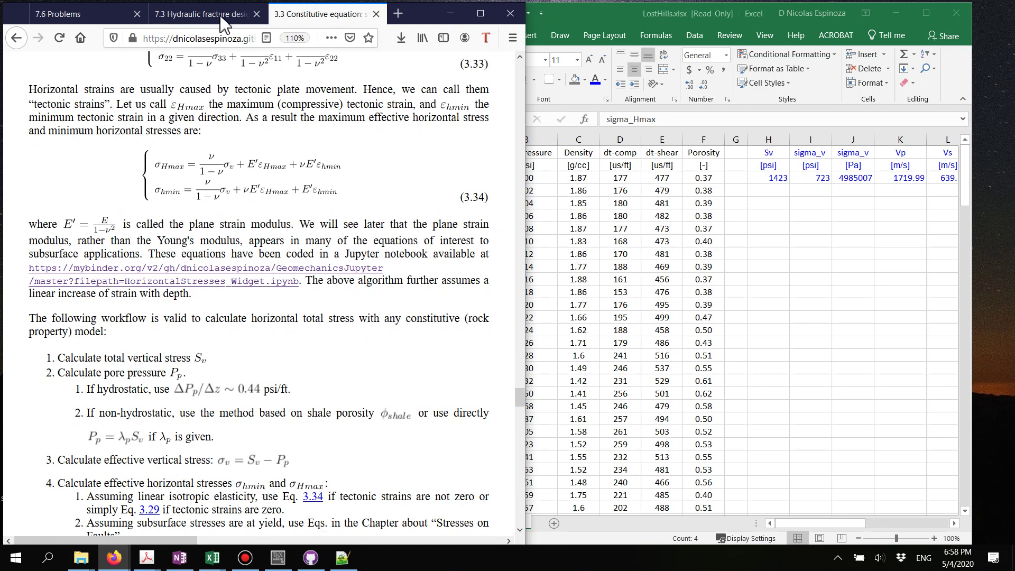
- Highlight 'function of time' and '50 bbl/min' in problem 6, then return to Problem 7.2
{"action": "left_click", "coordinate": [33, 13]}
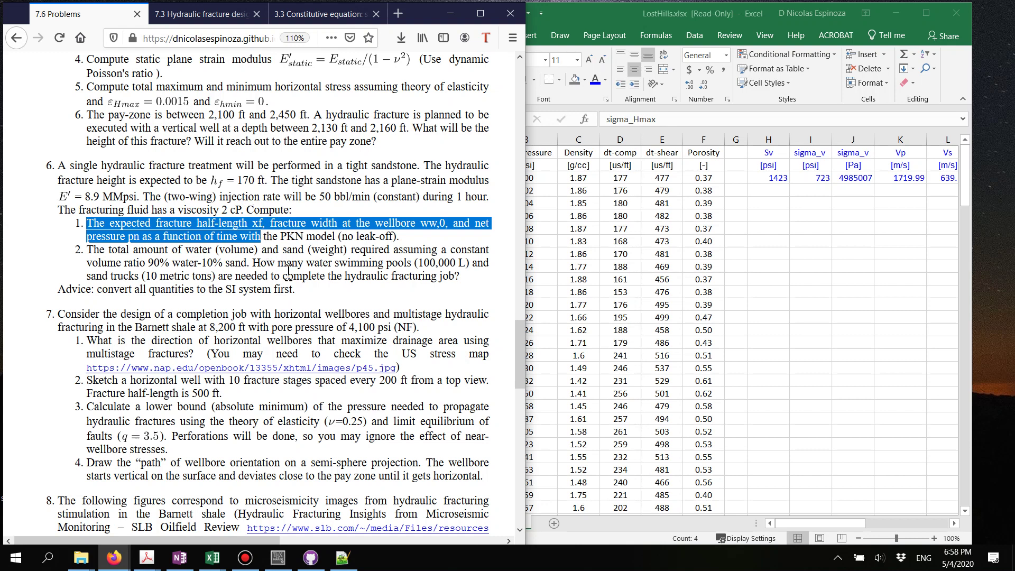
{"action": "scroll", "coordinate": [288, 271], "scroll_direction": "up", "scroll_amount": 2, "text": "ctrl"}
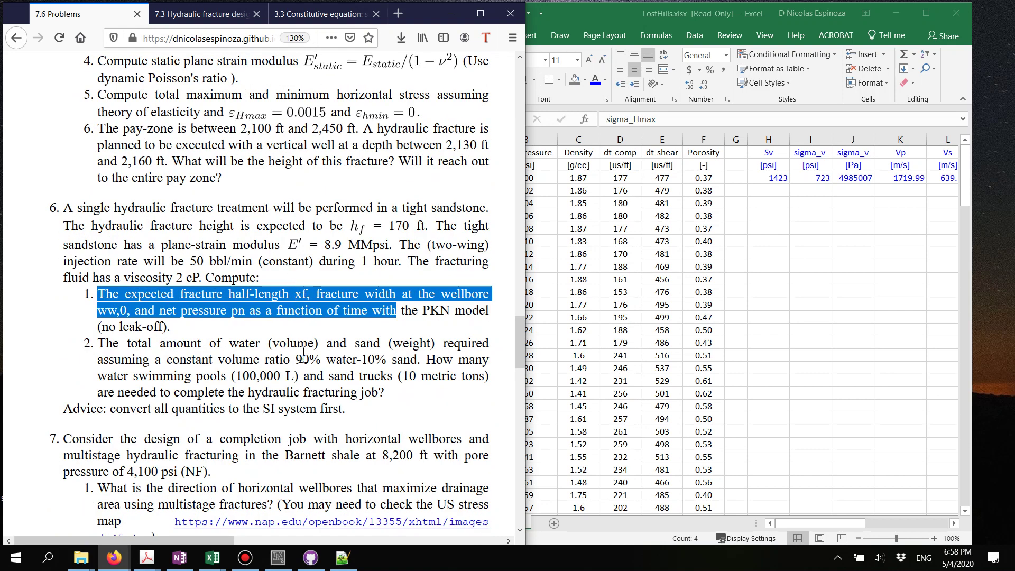
{"action": "left_click", "coordinate": [303, 353]}
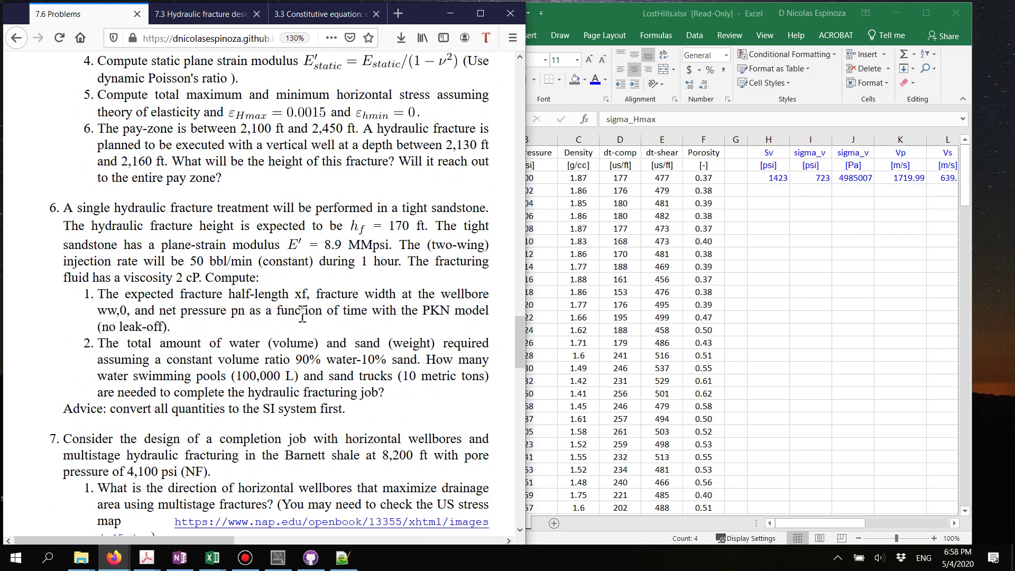
{"action": "left_click_drag", "start_coordinate": [279, 310], "coordinate": [365, 310]}
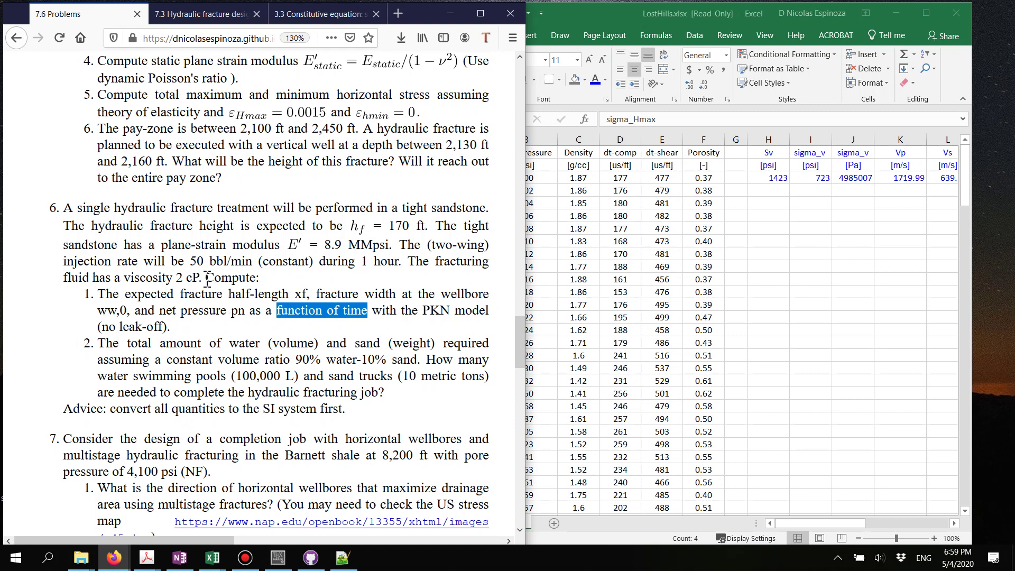
{"action": "left_click_drag", "start_coordinate": [188, 259], "coordinate": [254, 257]}
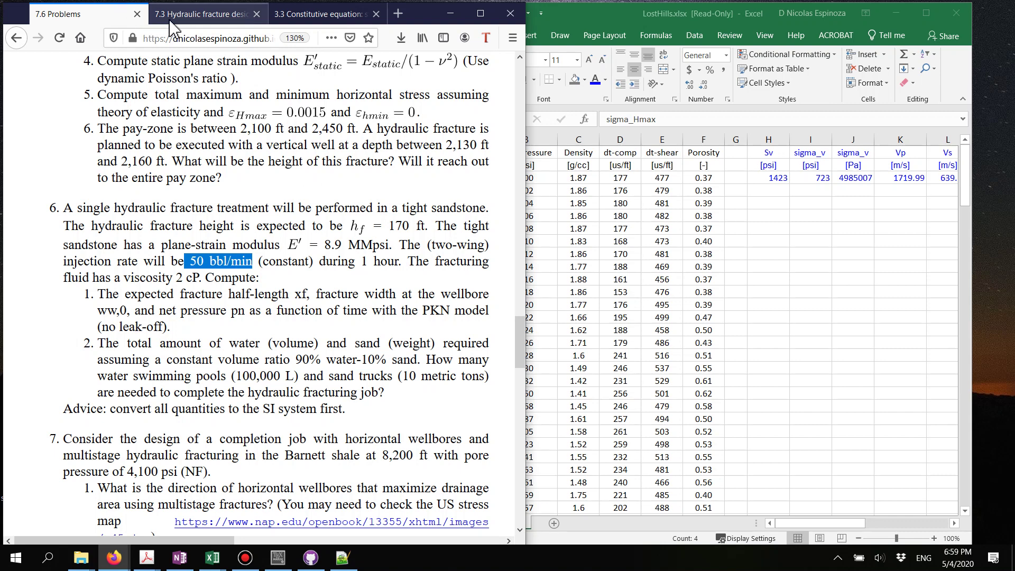
{"action": "left_click", "coordinate": [196, 15]}
{"action": "scroll", "coordinate": [224, 382], "scroll_direction": "up", "scroll_amount": 1}
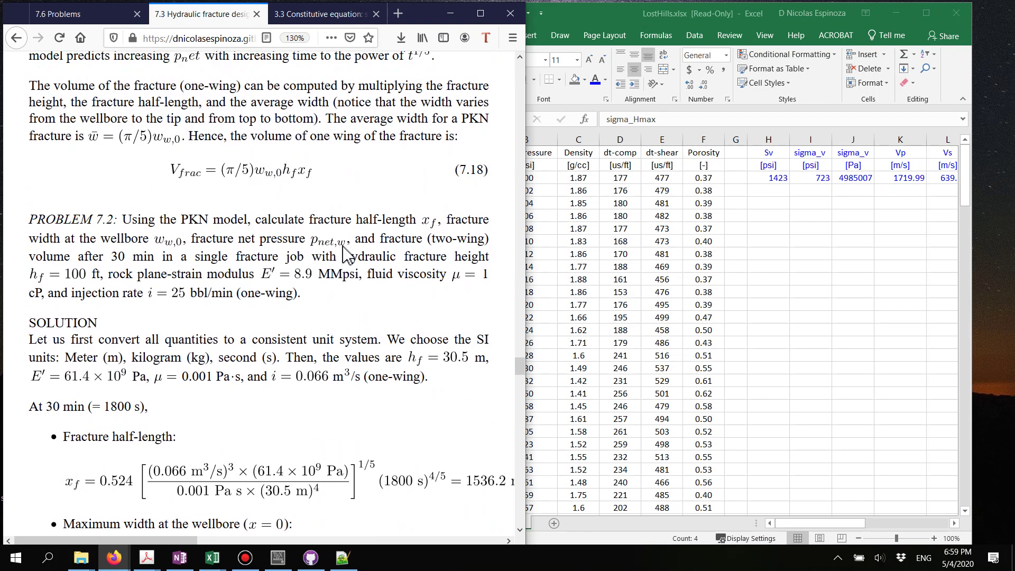
- Switch to the 3.3 Constitutive equations tab, then Ctrl+Tab toward the 7.6 Problems tab
{"action": "scroll", "coordinate": [224, 382], "scroll_direction": "down", "scroll_amount": 3}
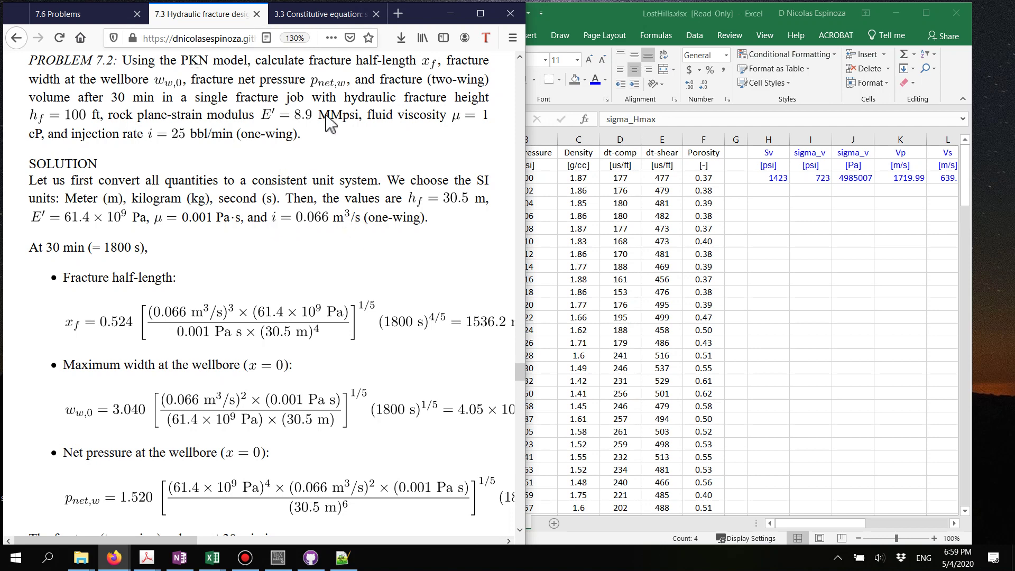
{"action": "left_click", "coordinate": [304, 14]}
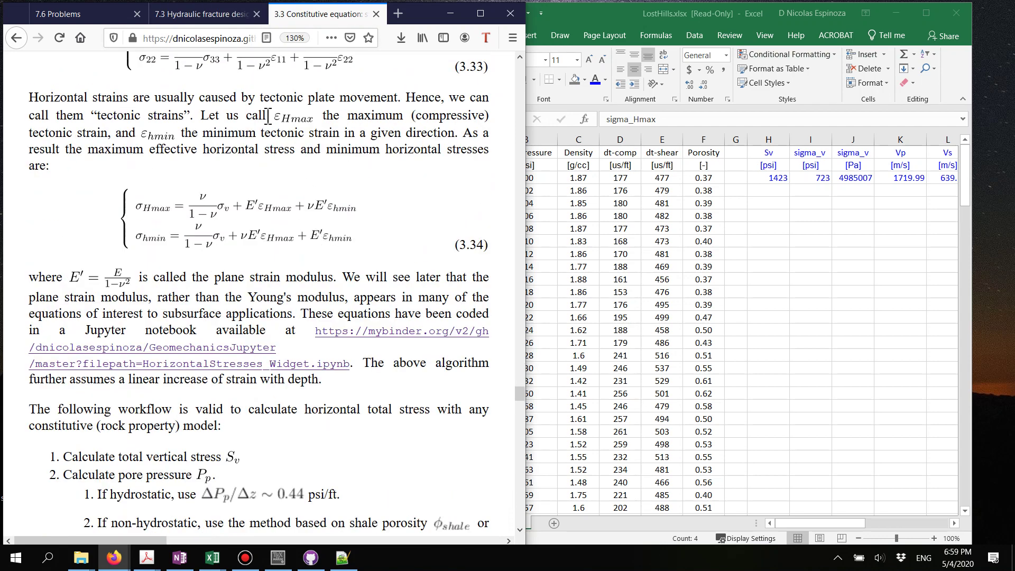
{"action": "key", "text": "ctrl+Tab"}
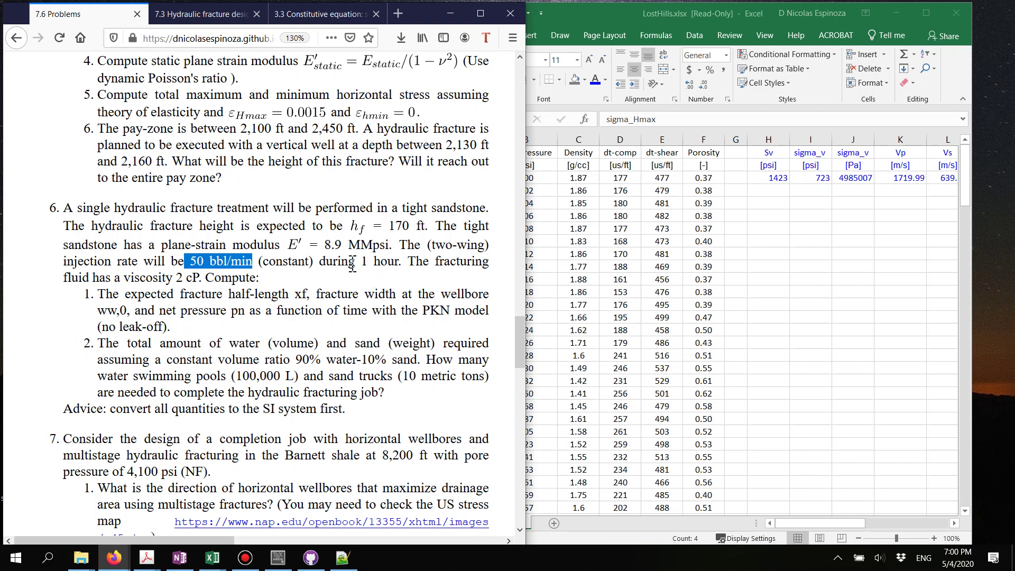
- Highlight 'during 1 hour' in problem 6 and go back to the 7.3 Hydraulic fracture design tab
{"action": "left_click_drag", "start_coordinate": [320, 263], "coordinate": [403, 265]}
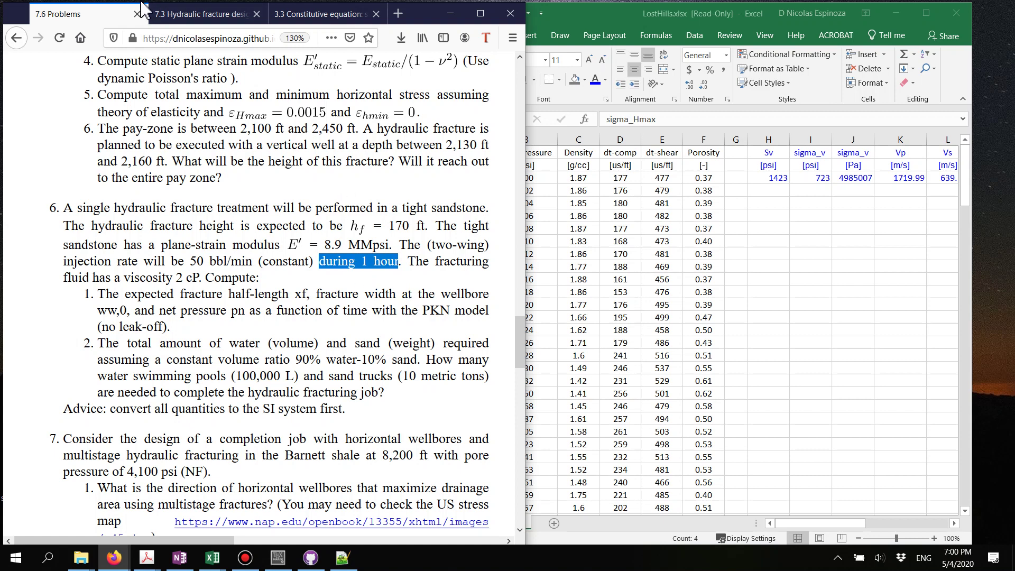
{"action": "left_click", "coordinate": [180, 22]}
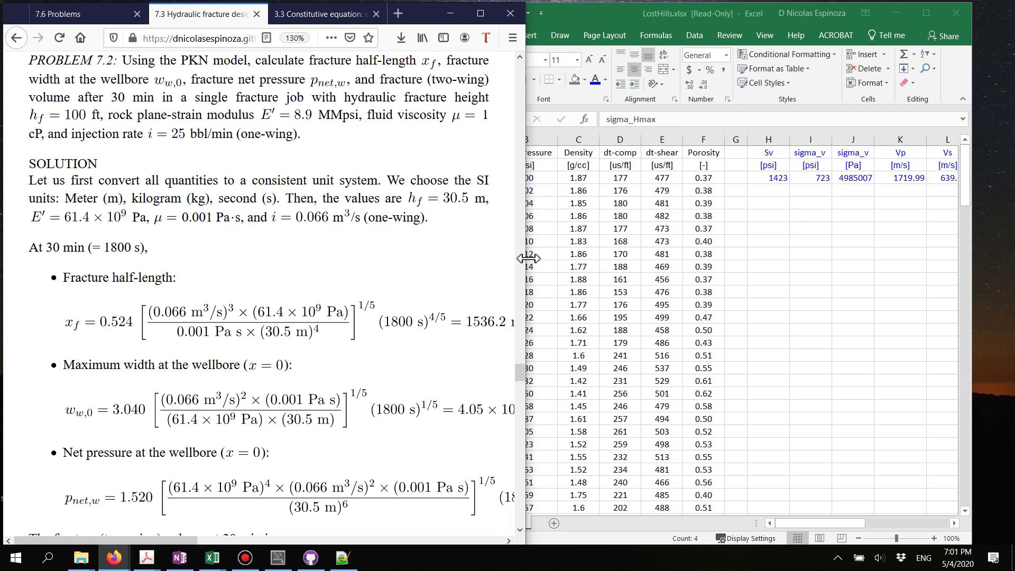
- Widen Firefox across Excel and scroll to Problem 7.2's 239 m³ fracture volume and sand split
{"action": "left_click_drag", "start_coordinate": [527, 256], "coordinate": [608, 257]}
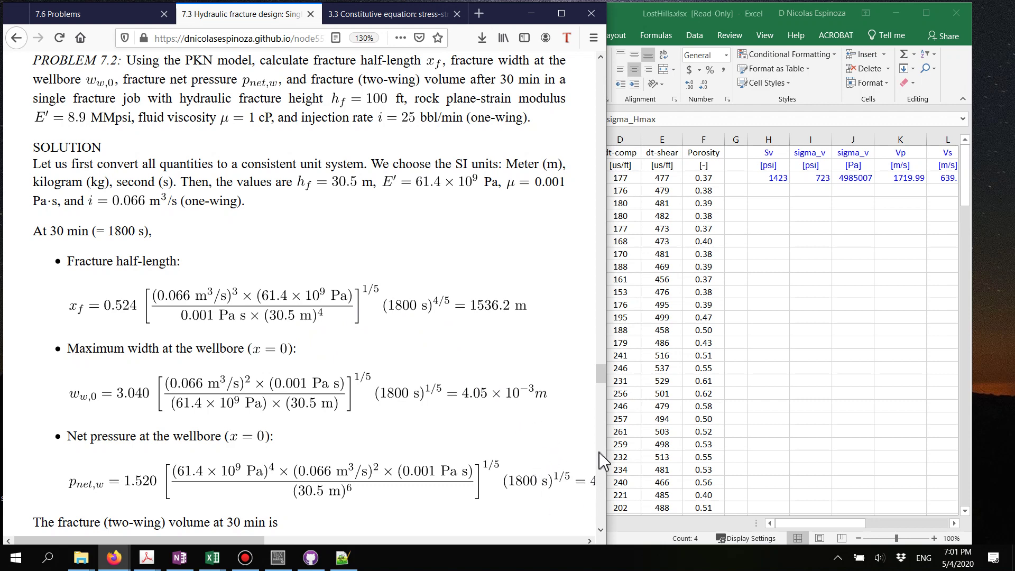
{"action": "left_click_drag", "start_coordinate": [607, 453], "coordinate": [724, 431]}
{"action": "scroll", "coordinate": [418, 410], "scroll_direction": "down", "scroll_amount": 3}
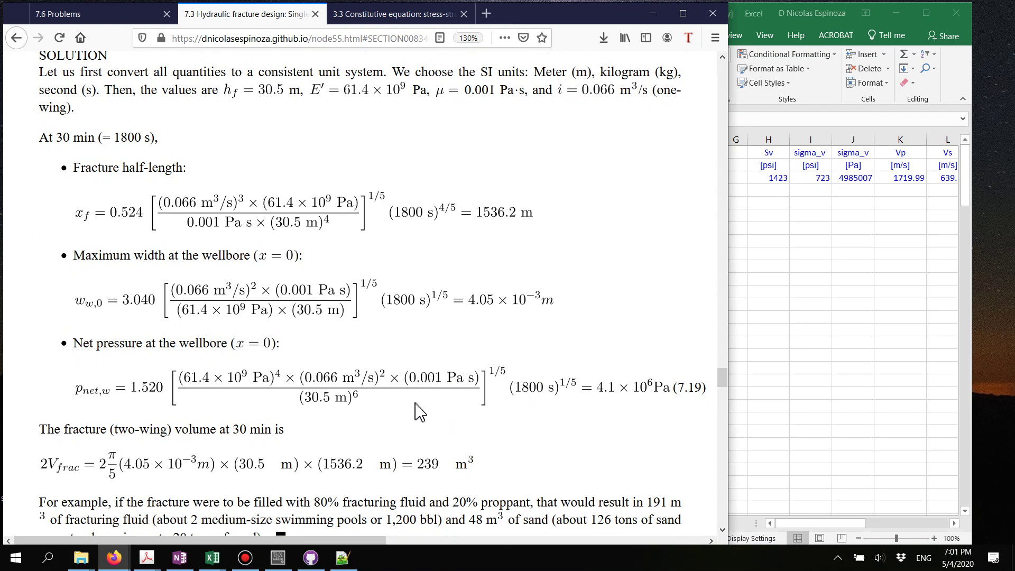
{"action": "scroll", "coordinate": [413, 423], "scroll_direction": "up", "scroll_amount": 2}
{"action": "scroll", "coordinate": [280, 408], "scroll_direction": "down", "scroll_amount": 1}
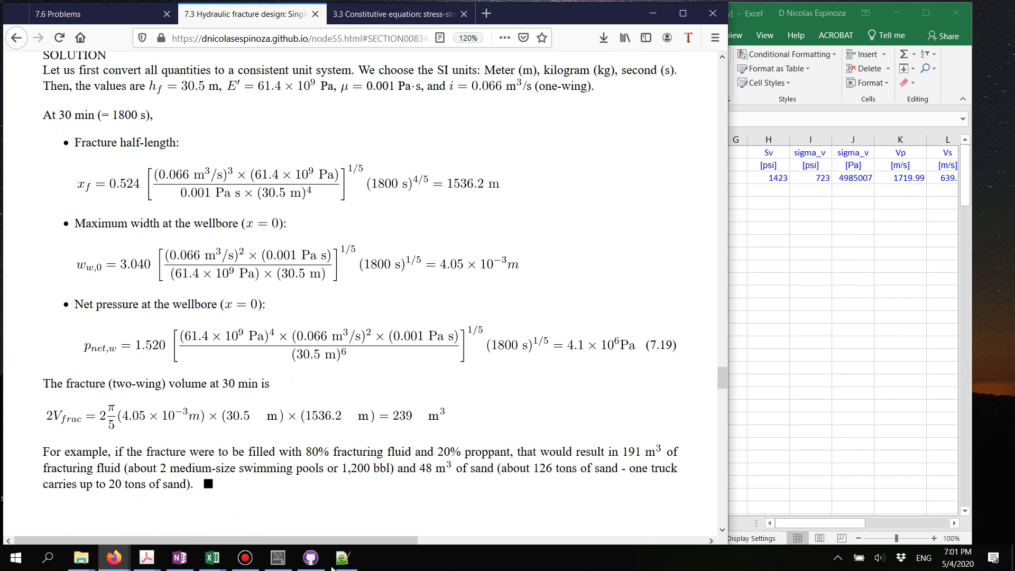
{"action": "left_click", "coordinate": [256, 559]}
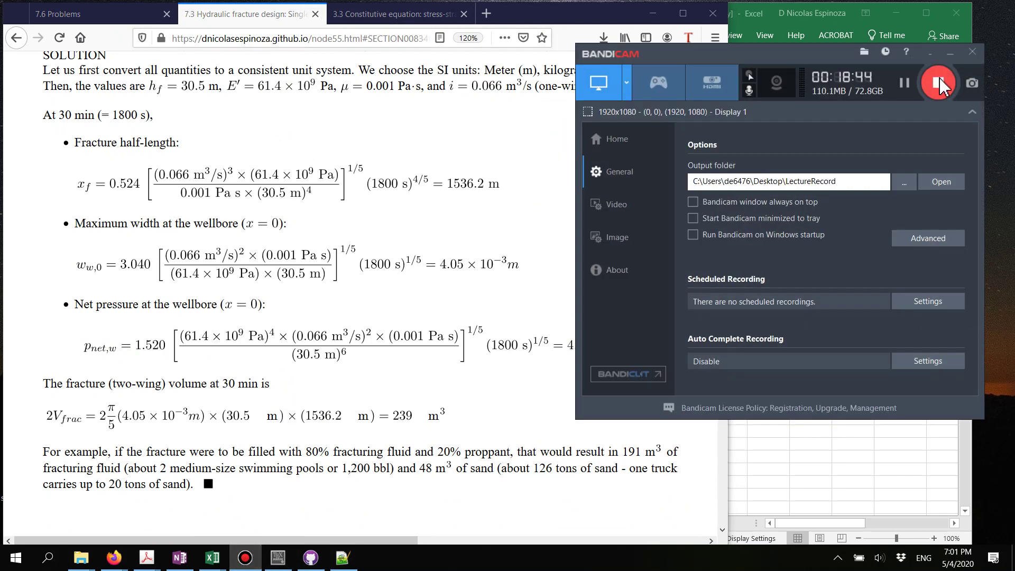